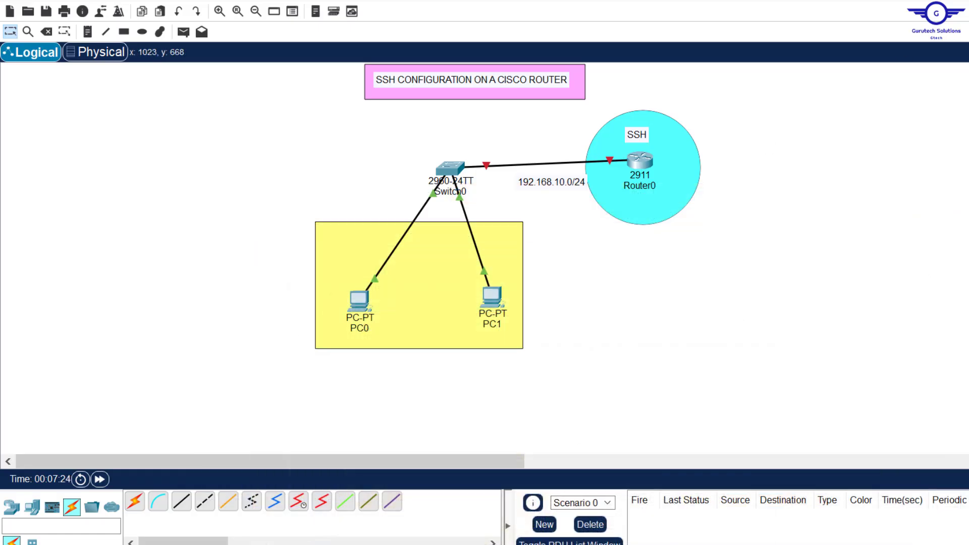
# - Bring config-guide.txt forward in Notepad, raise it slightly, and highlight step 1 on drawing the topology
pyautogui.hotkey('alt', 'Tab')
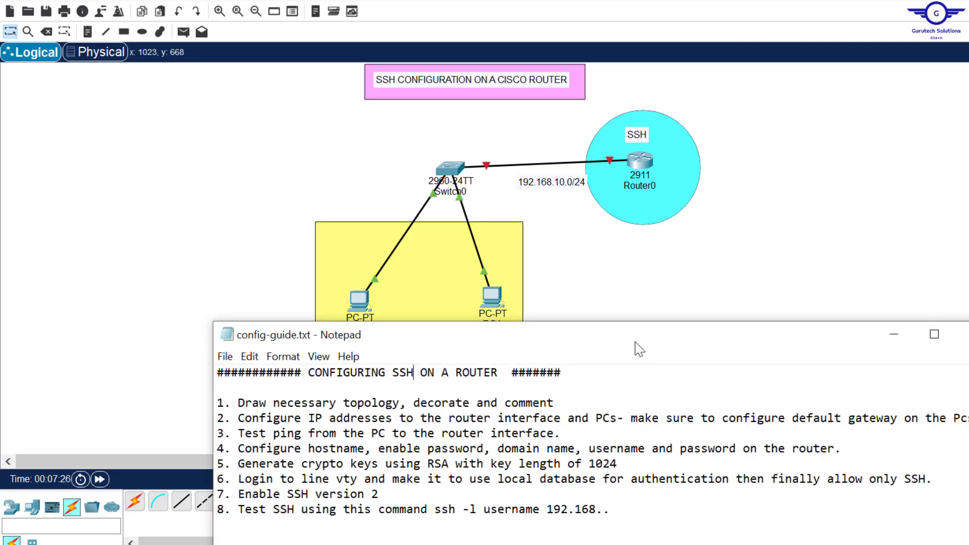
pyautogui.moveTo(636, 342); pyautogui.dragTo(639, 308)
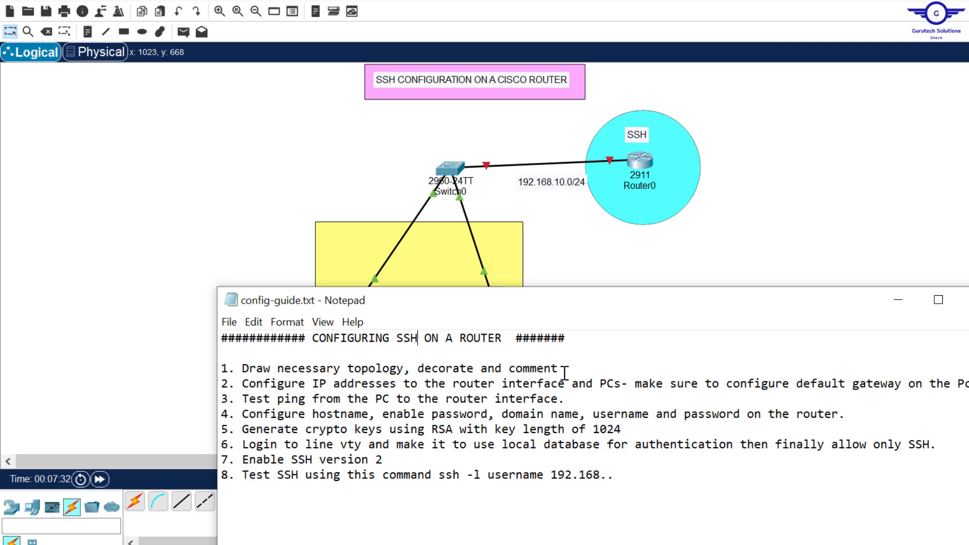
pyautogui.moveTo(569, 369); pyautogui.dragTo(241, 372)
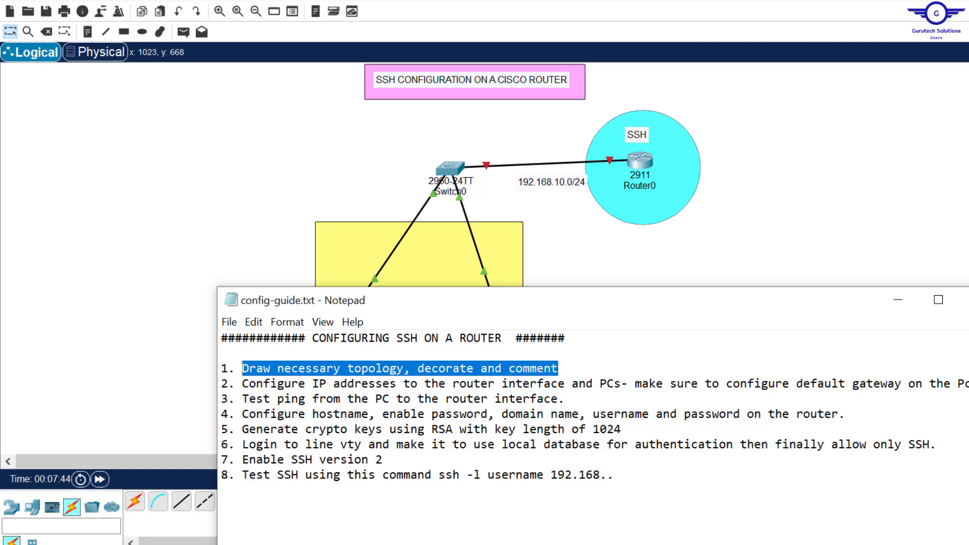
# - Shift the 192.168.10.0/24 note slightly left, then highlight guide step 2 on IP addressing
pyautogui.click(857, 269)
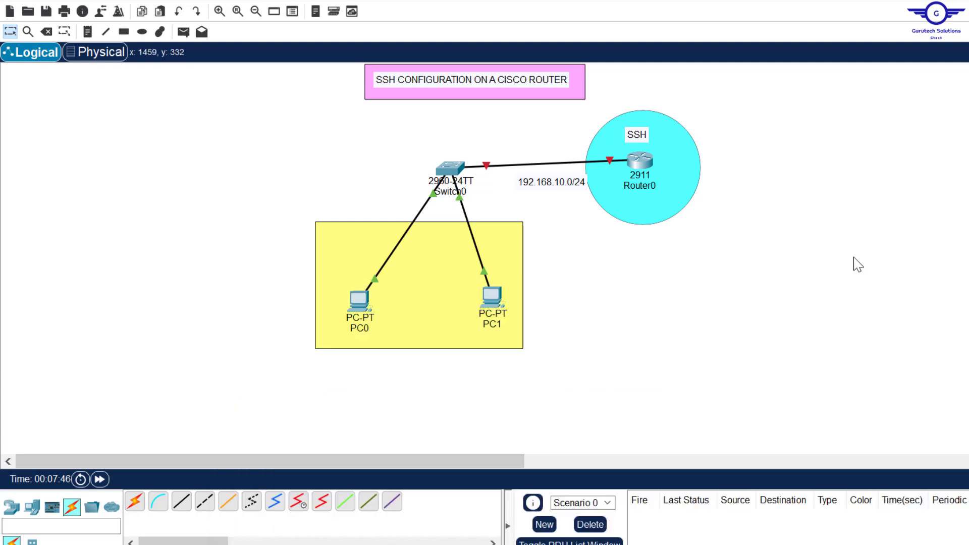
pyautogui.moveTo(556, 186); pyautogui.dragTo(536, 186)
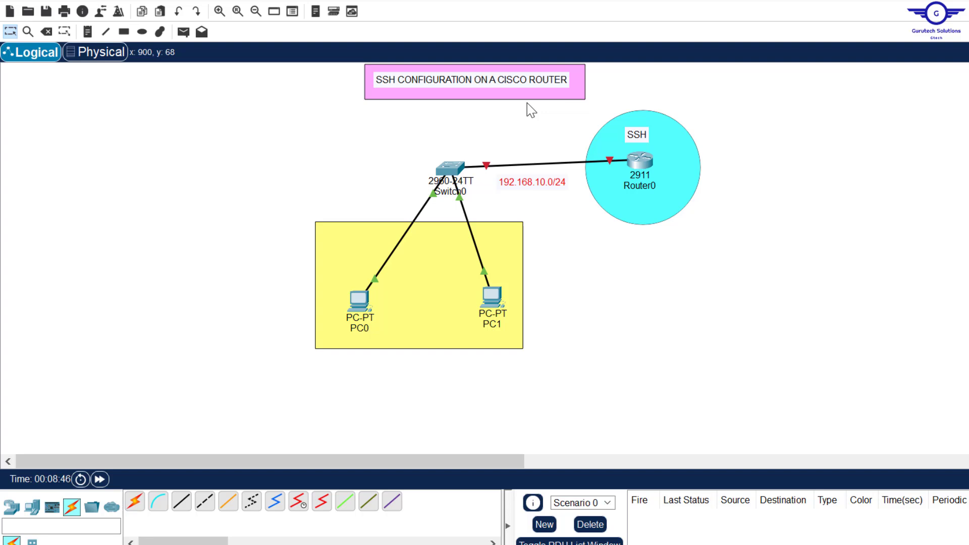
pyautogui.hotkey('alt', 'Tab')
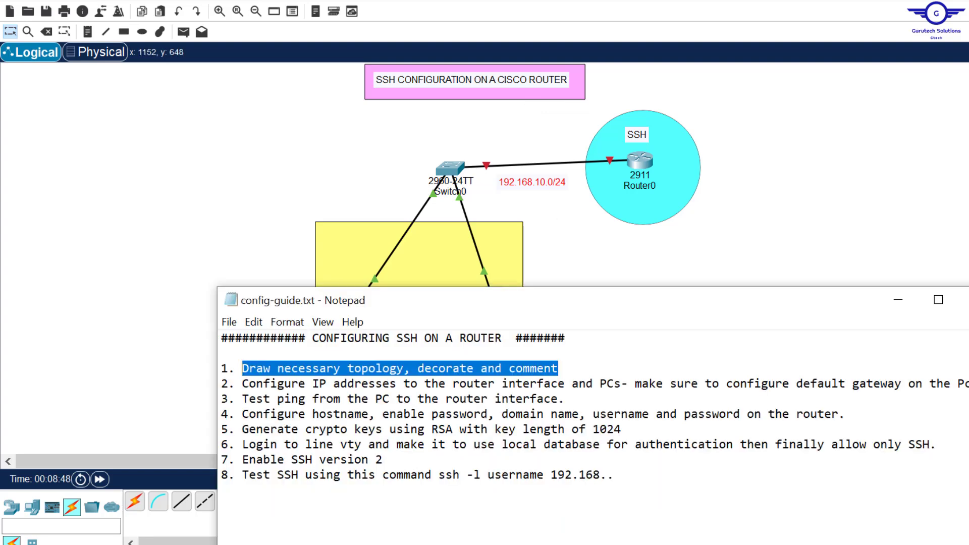
pyautogui.moveTo(313, 384); pyautogui.dragTo(878, 371)
pyautogui.hotkey('alt', 'Tab')
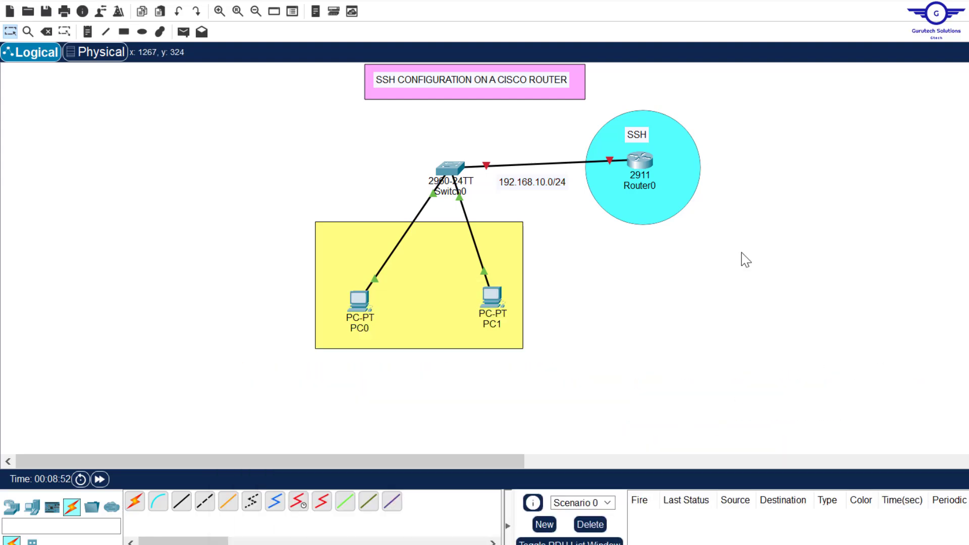
# - Open Router0's device window, moving it aside to check the router's cabled port
pyautogui.click(639, 161)
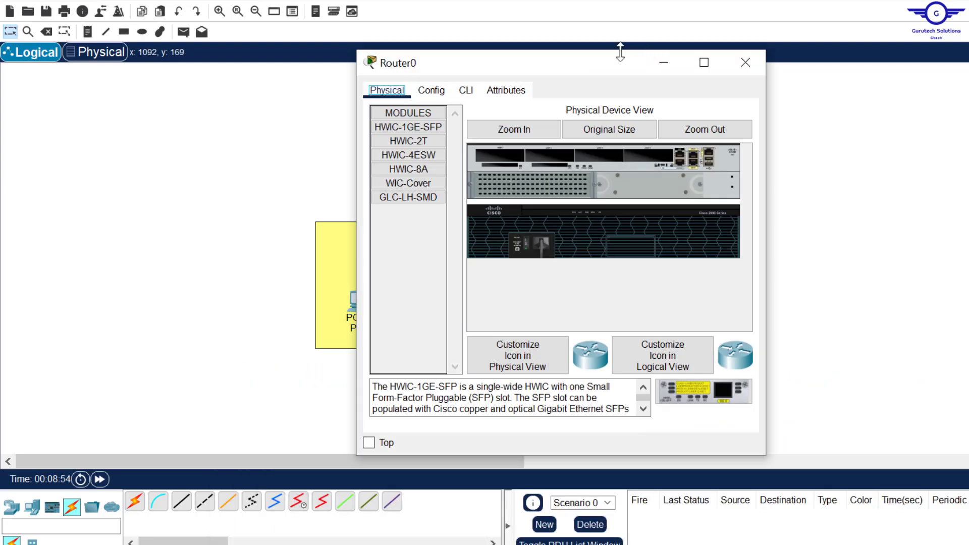
pyautogui.moveTo(586, 74); pyautogui.dragTo(386, 135)
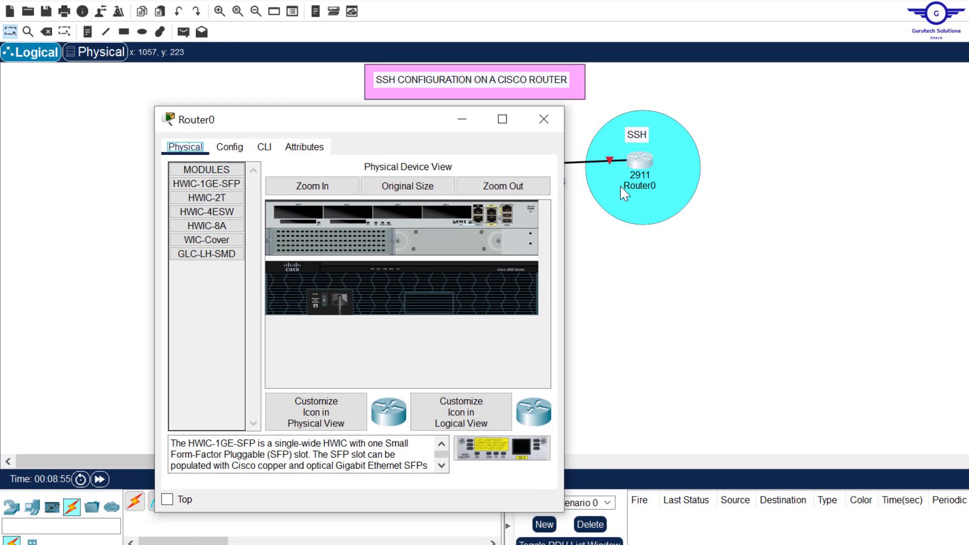
pyautogui.click(618, 151)
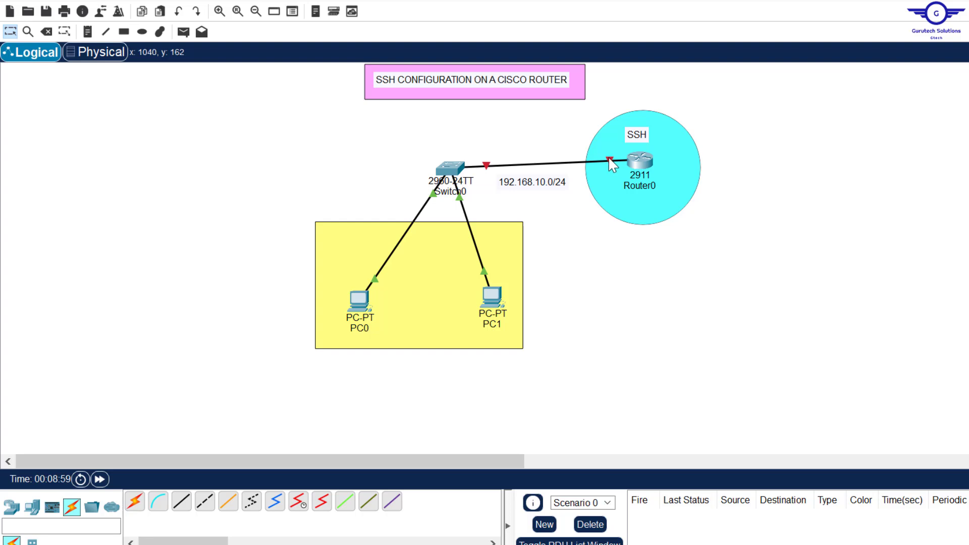
pyautogui.moveTo(608, 158)
pyautogui.click(639, 162)
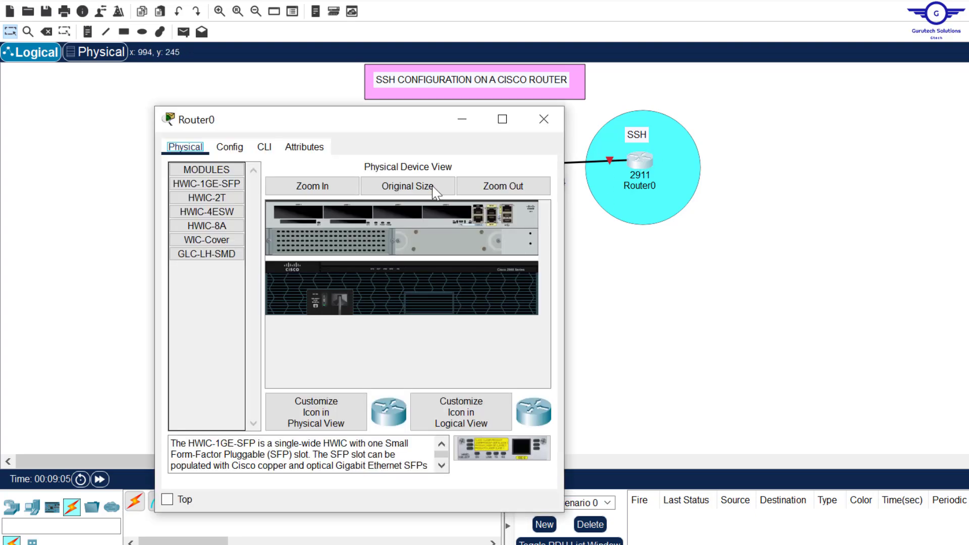
# - In Router0's CLI, decline the initial configuration dialog and enter global configuration mode
pyautogui.click(268, 144)
pyautogui.press('Return')
pyautogui.press('Return')
pyautogui.write('NO')
pyautogui.press('Return')
pyautogui.press('Return')
pyautogui.press('Return')
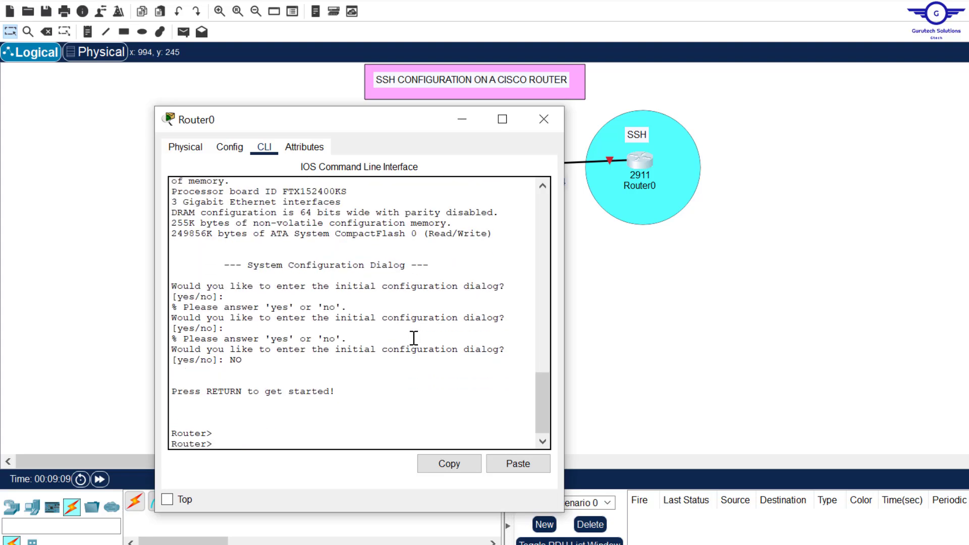
pyautogui.write('EN')
pyautogui.press('Return')
pyautogui.write('CONF T')
pyautogui.press('Return')
pyautogui.press('Return')
pyautogui.press('Return')
pyautogui.press('Return')
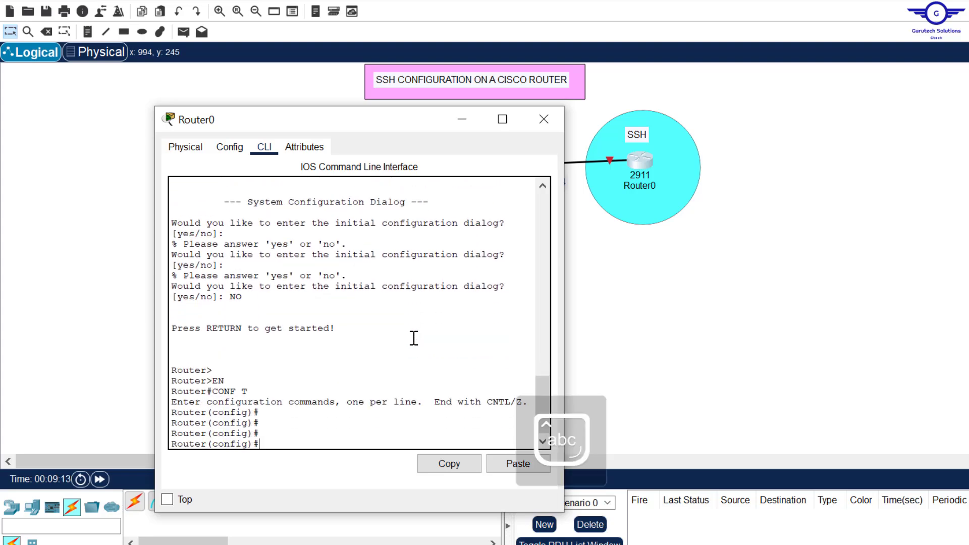
# - Enable GigabitEthernet0/0 with IP 192.168.10.1 255.255.255.0, then exit interface mode
pyautogui.moveTo(382, 132); pyautogui.dragTo(439, 53)
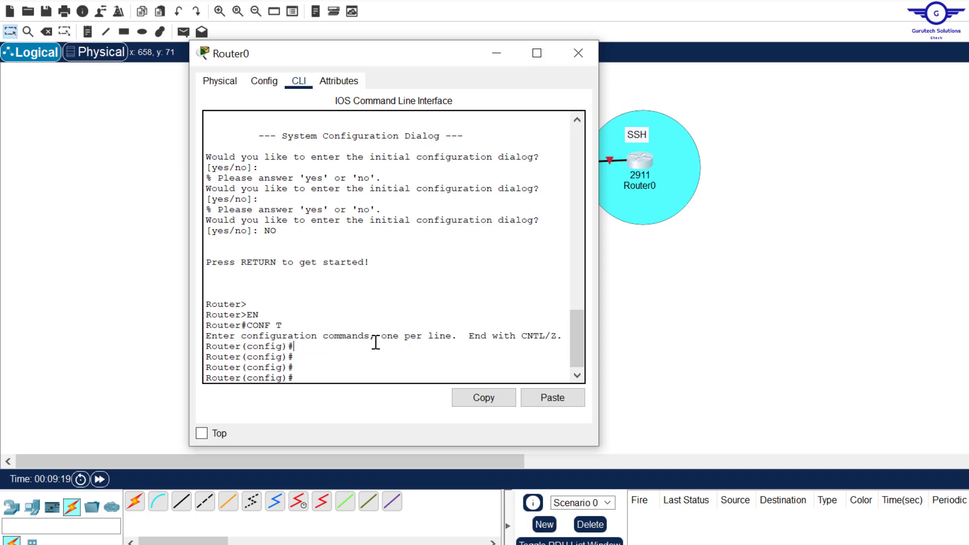
pyautogui.write('int gig0/0')
pyautogui.press('Return')
pyautogui.press('Return')
pyautogui.press('Return')
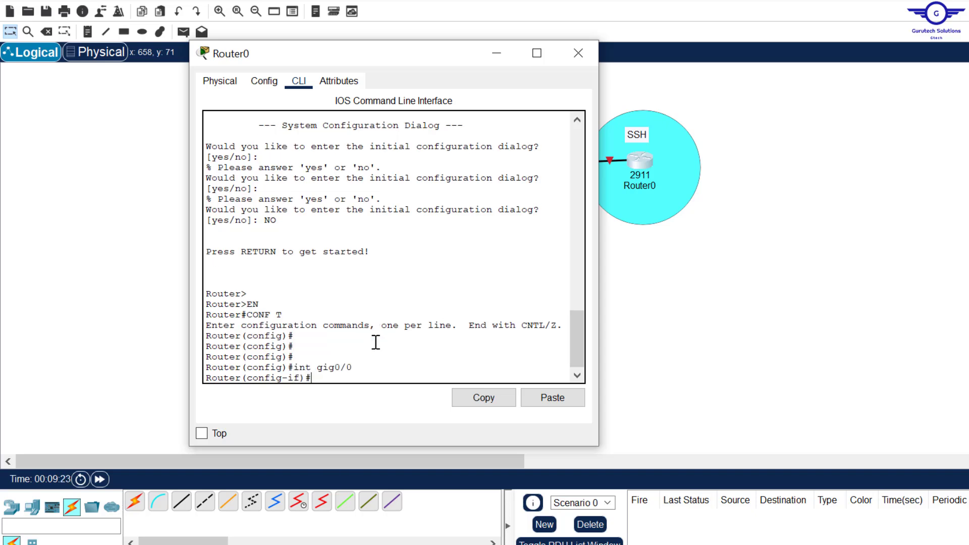
pyautogui.write('no shut')
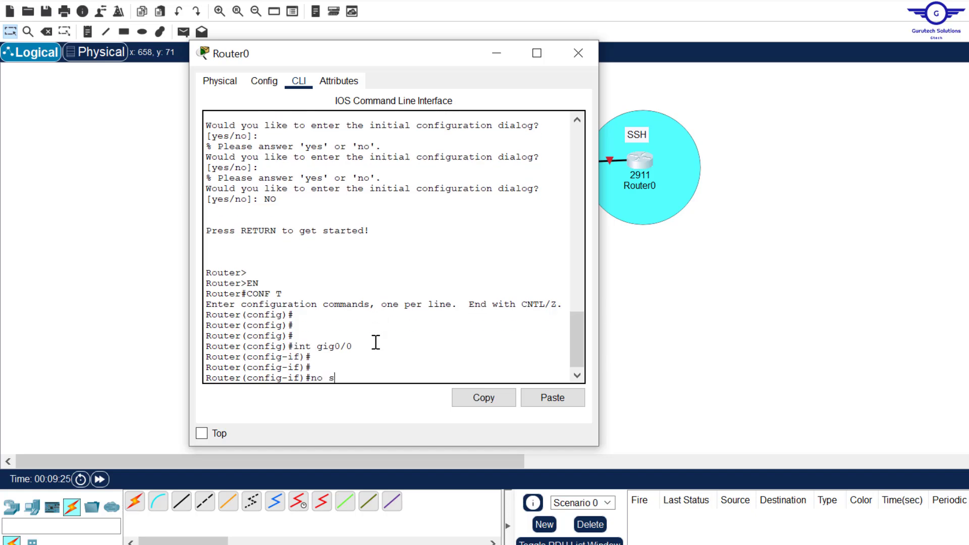
pyautogui.press('Return')
pyautogui.press('Return')
pyautogui.press('Return')
pyautogui.press('Return')
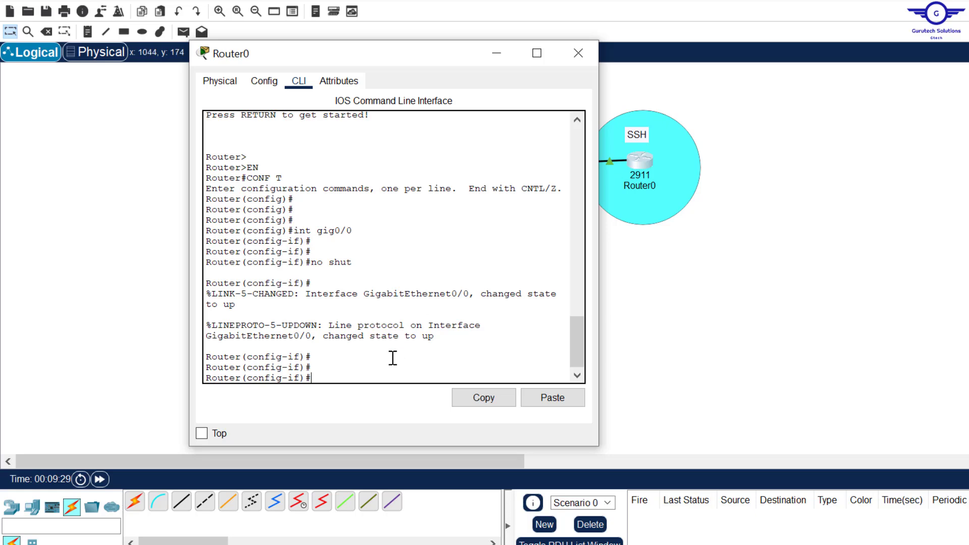
pyautogui.moveTo(409, 52)
pyautogui.mouseDown()
pyautogui.moveTo(441, 246)
pyautogui.moveTo(493, 108)
pyautogui.moveTo(423, 49)
pyautogui.mouseUp()
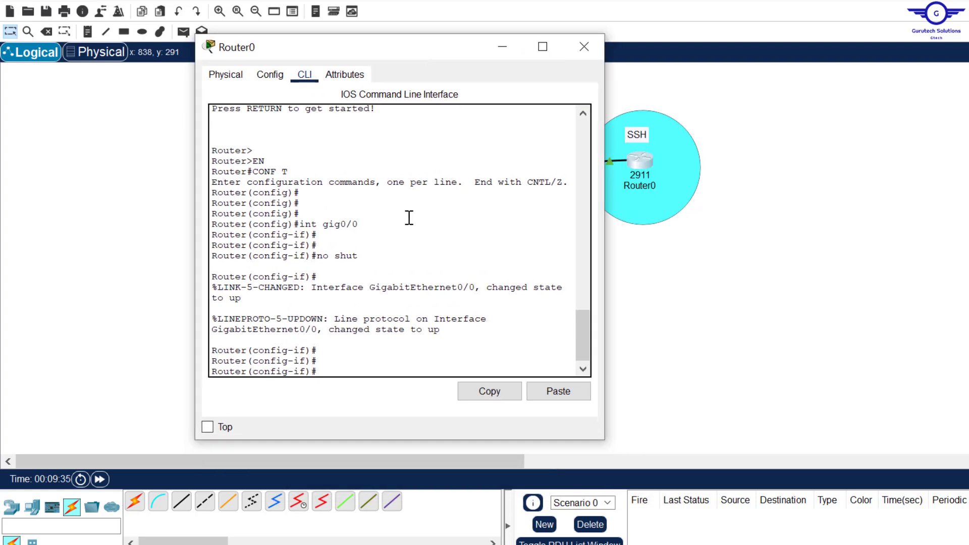
pyautogui.write('ip add 192.168.10.1 255')
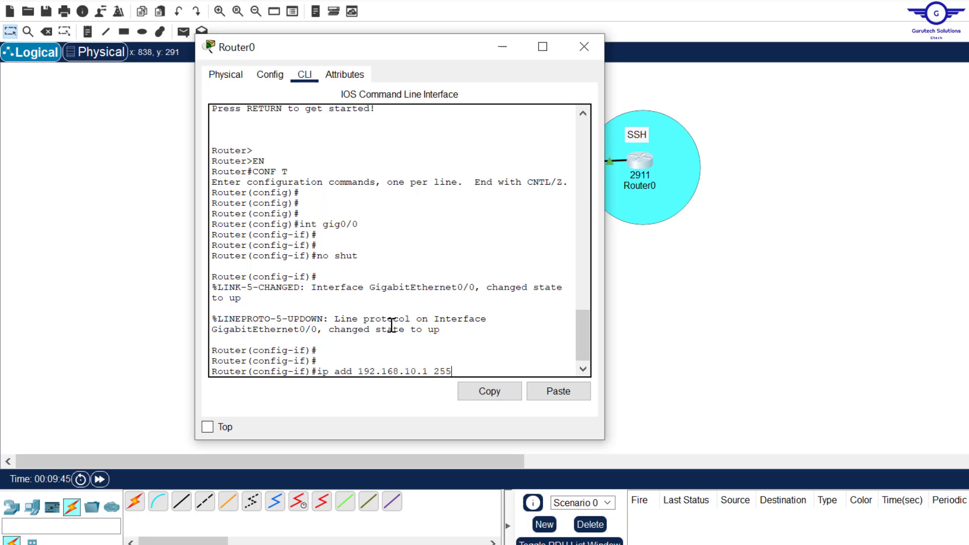
pyautogui.write('.255')
pyautogui.write('.255.255.0')
pyautogui.press('Return')
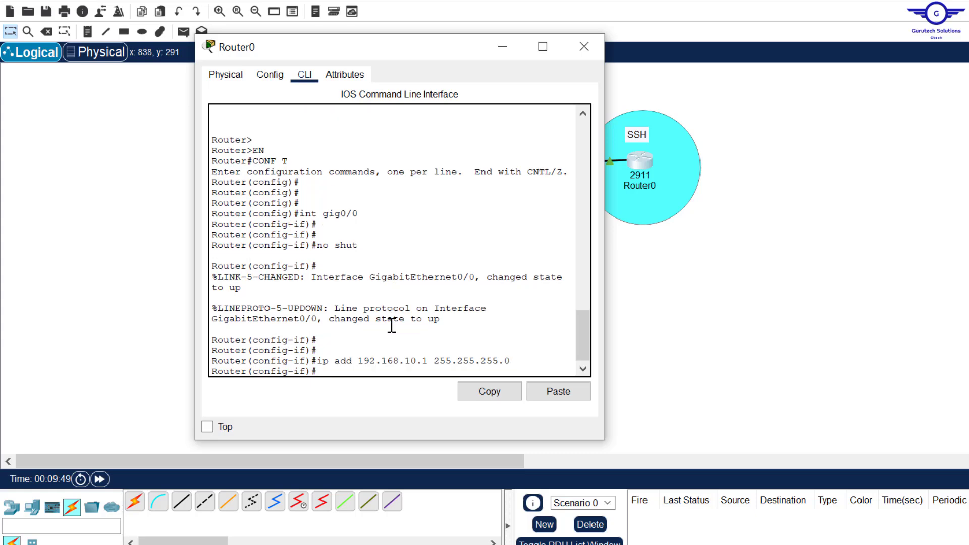
pyautogui.press('Return')
pyautogui.press('Return')
pyautogui.write('exit')
pyautogui.press('Return')
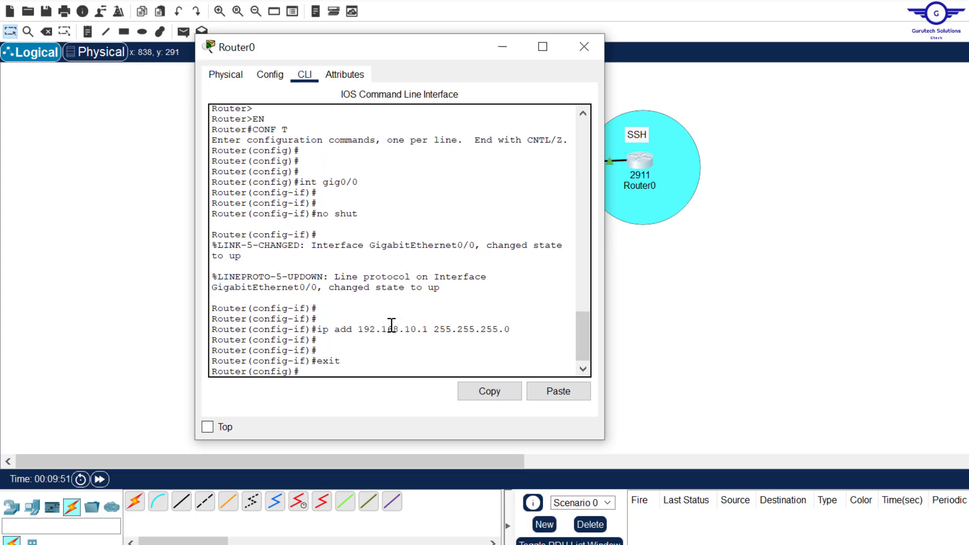
pyautogui.press('Return')
pyautogui.press('Return')
pyautogui.press('Return')
# - Give PC0 the IPv4 address 192.168.10.5 with subnet mask 255.255.255.0
pyautogui.hotkey('alt', 'F4')
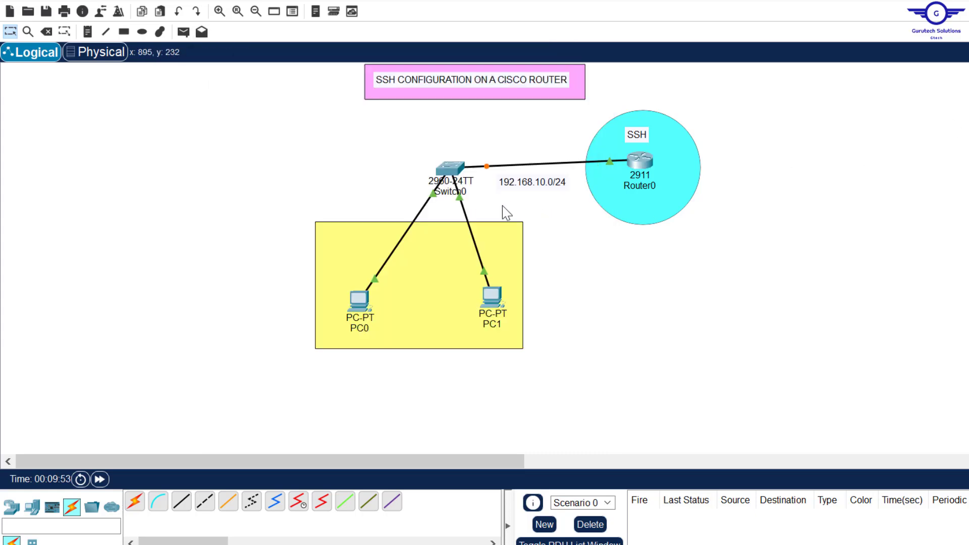
pyautogui.click(359, 307)
pyautogui.click(476, 90)
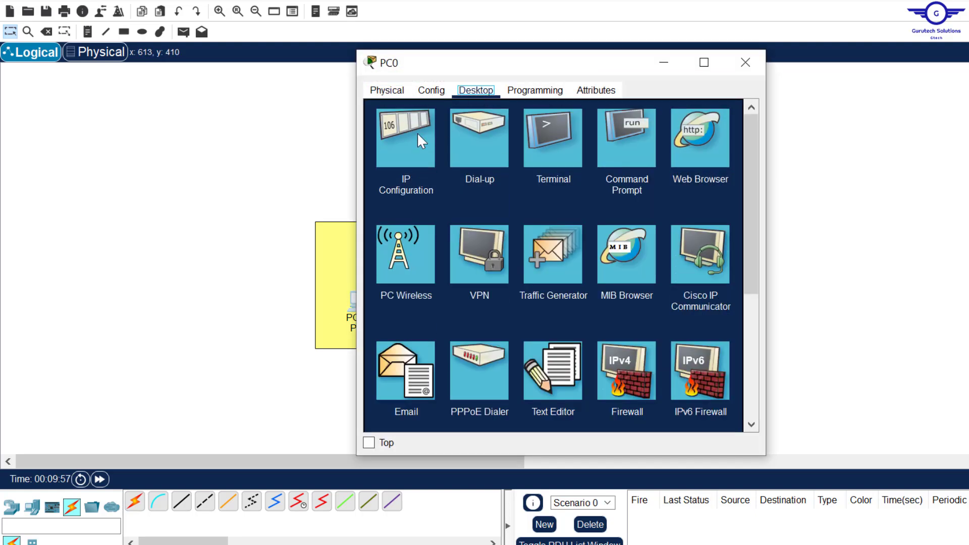
pyautogui.click(417, 132)
pyautogui.click(510, 183)
pyautogui.write('192.168.1')
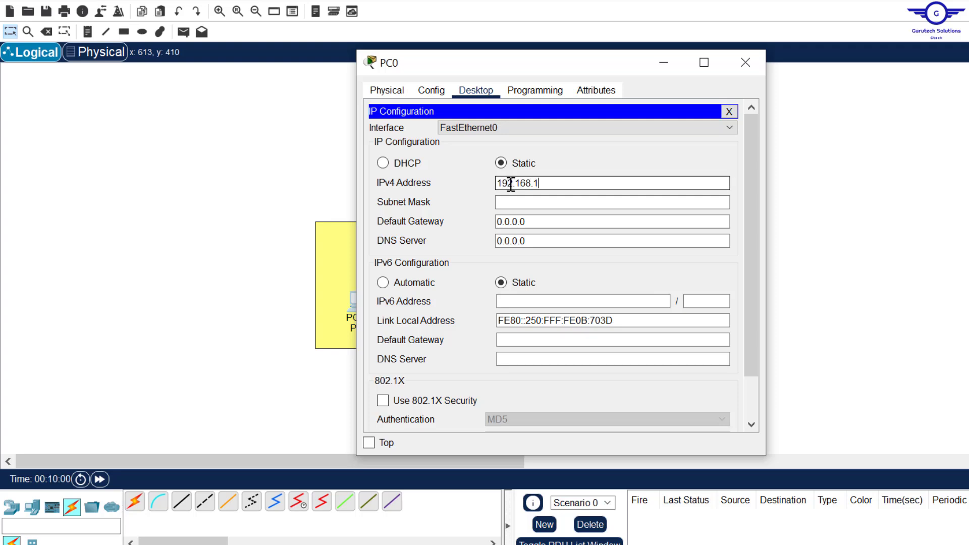
pyautogui.write('0.5')
pyautogui.moveTo(556, 186); pyautogui.dragTo(400, 184)
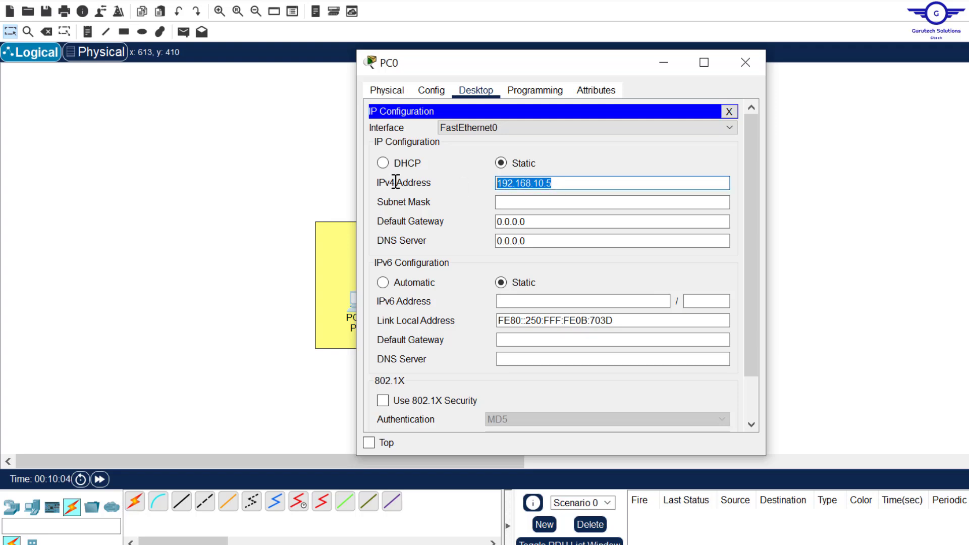
pyautogui.click(512, 202)
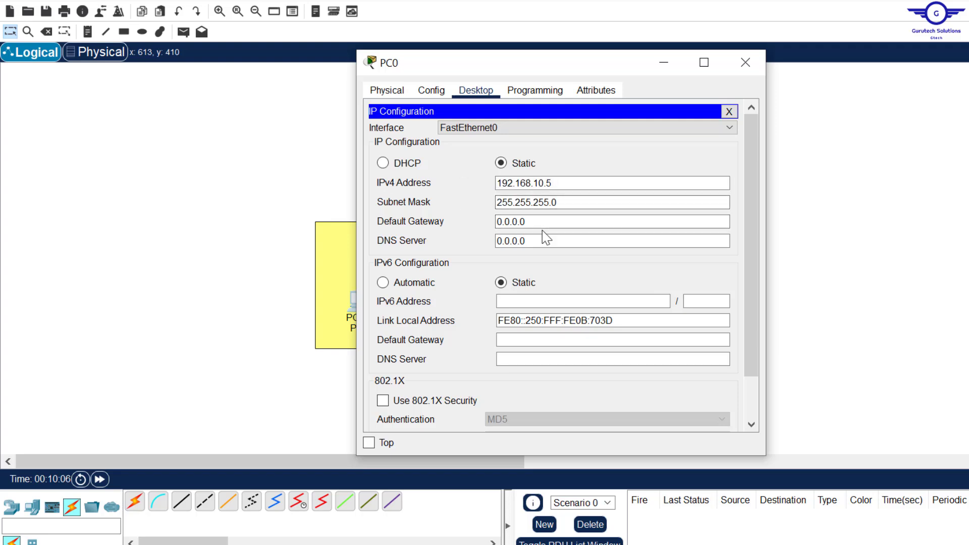
pyautogui.hotkey('alt', 'F4')
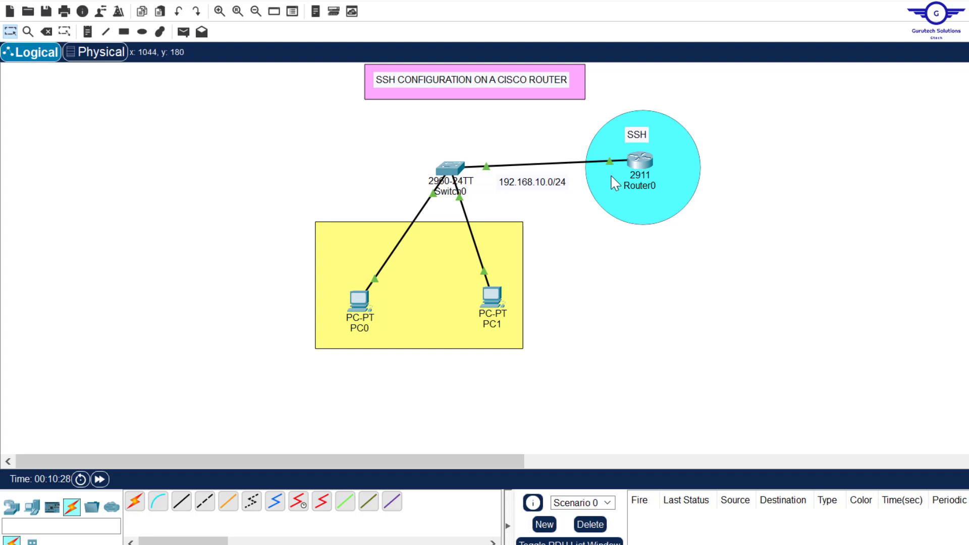
# - Replace PC0's default gateway 0.0.0.0 with 192.168.10.1
pyautogui.click(360, 301)
pyautogui.click(539, 224)
pyautogui.moveTo(539, 228); pyautogui.dragTo(430, 221)
pyautogui.write('192.168.10.1')
pyautogui.click(741, 59)
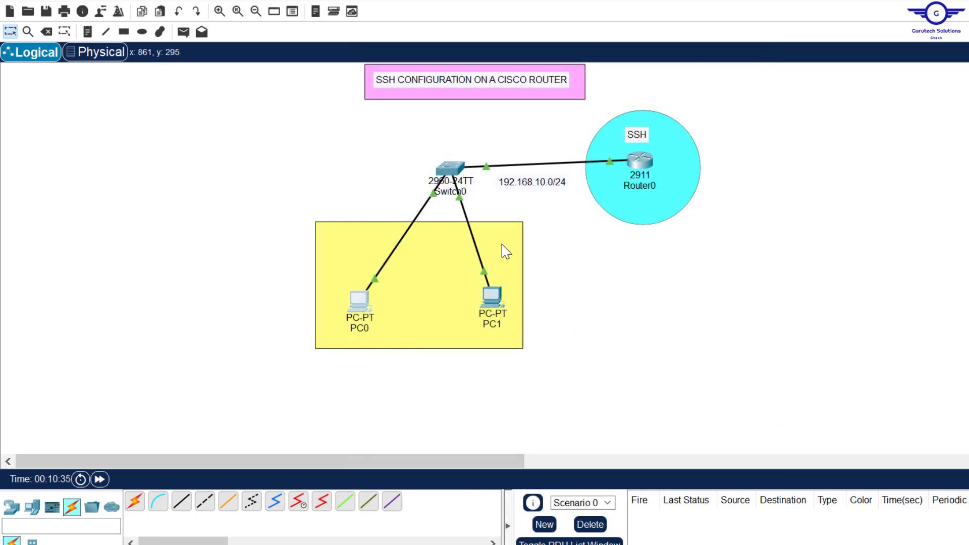
# - Configure PC1 with IP 192.168.10.6, mask 255.255.255.0, gateway 192.168.10.1
pyautogui.click(491, 297)
pyautogui.click(475, 94)
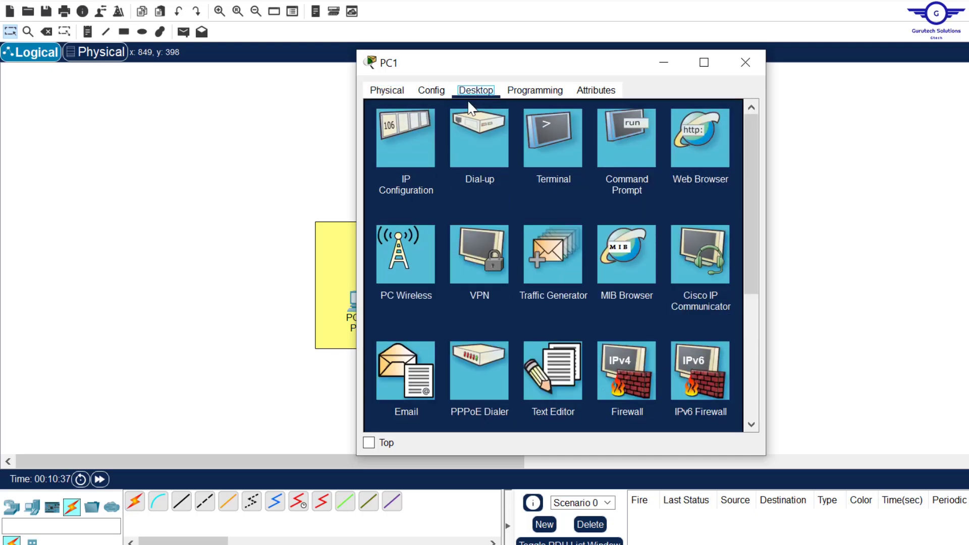
pyautogui.click(408, 140)
pyautogui.click(532, 183)
pyautogui.write('192.168.10.6')
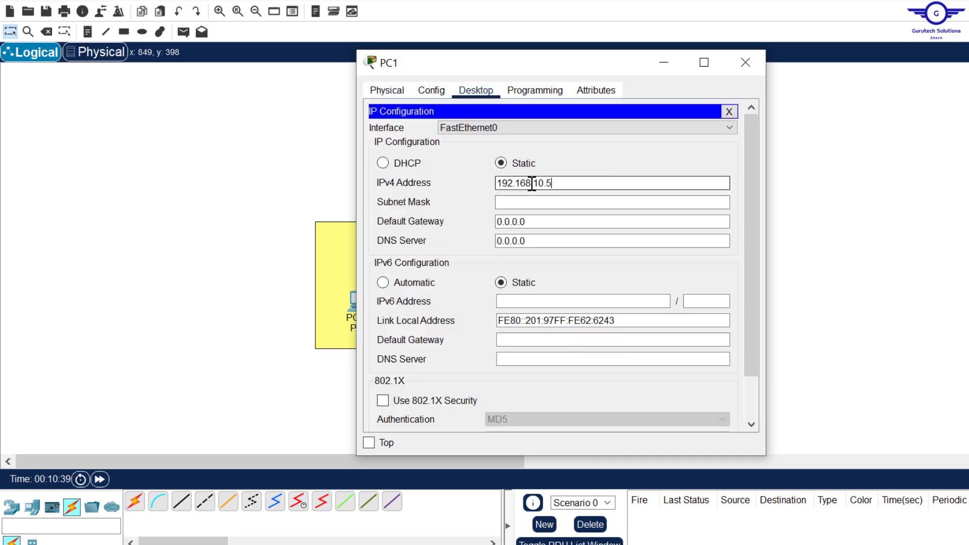
pyautogui.click(523, 199)
pyautogui.moveTo(535, 222); pyautogui.dragTo(435, 220)
pyautogui.write('192.168.10.1')
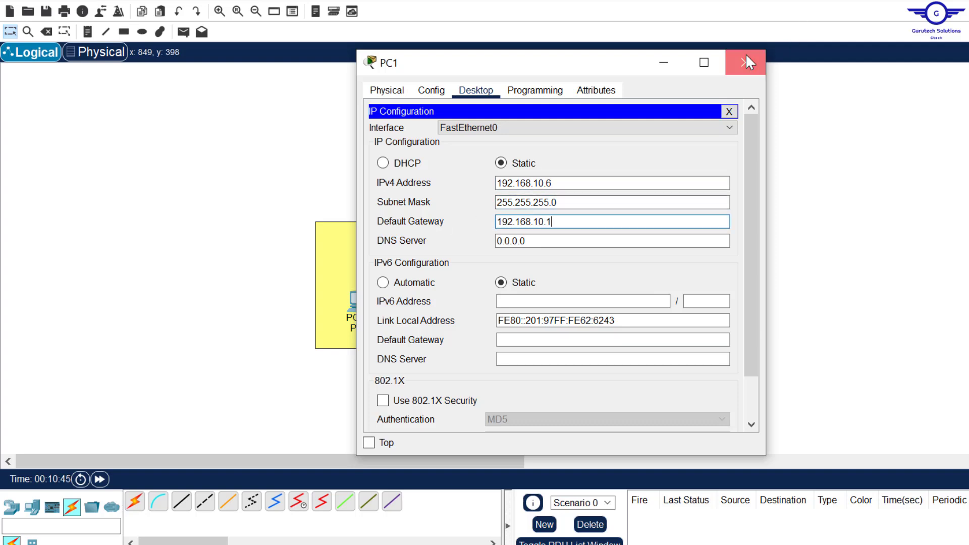
pyautogui.click(746, 62)
# - Highlight step 3 about testing ping in the Notepad guide
pyautogui.hotkey('alt', 'Tab')
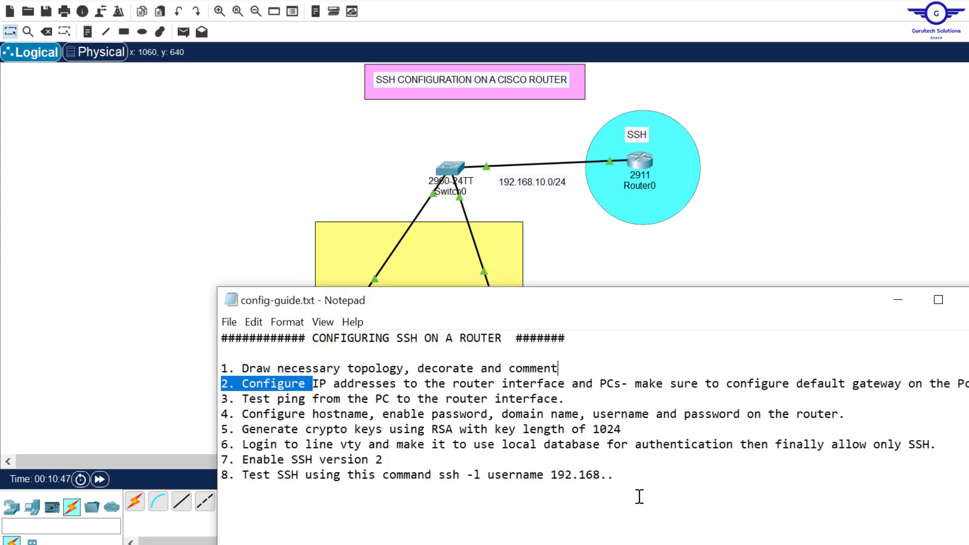
pyautogui.click(587, 401)
pyautogui.moveTo(588, 400); pyautogui.dragTo(230, 401)
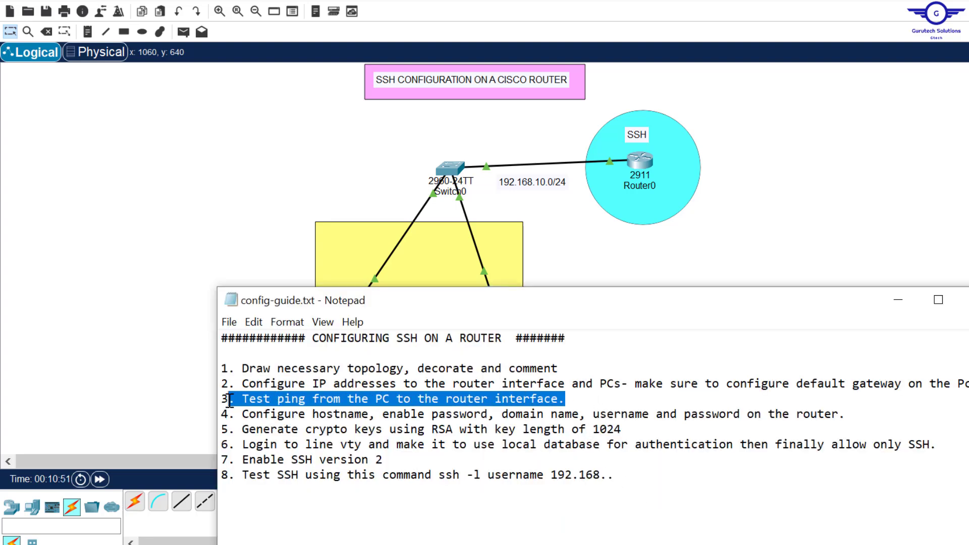
# - Ping 192.168.10.1 from PC0's command prompt, getting 4 of 4 replies with 0% loss
pyautogui.click(627, 271)
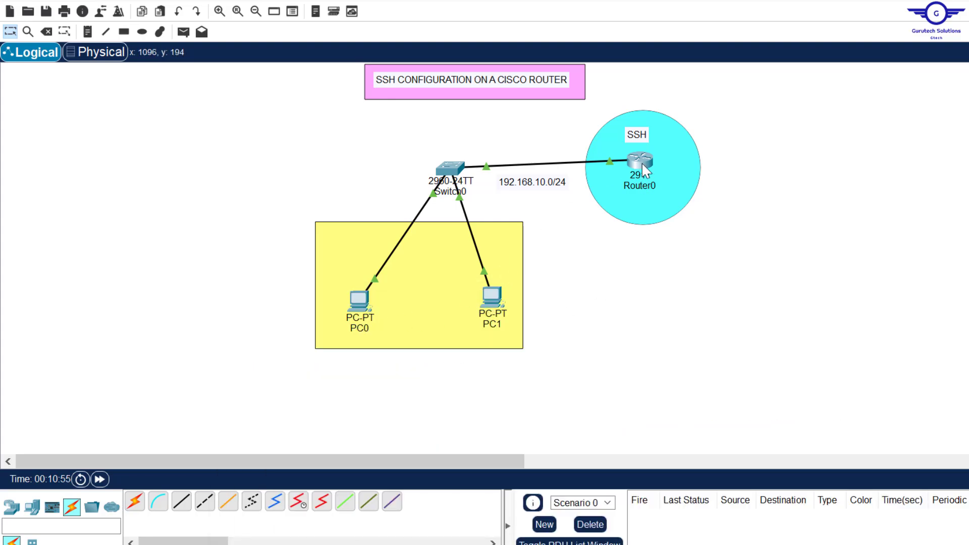
pyautogui.click(367, 309)
pyautogui.click(630, 138)
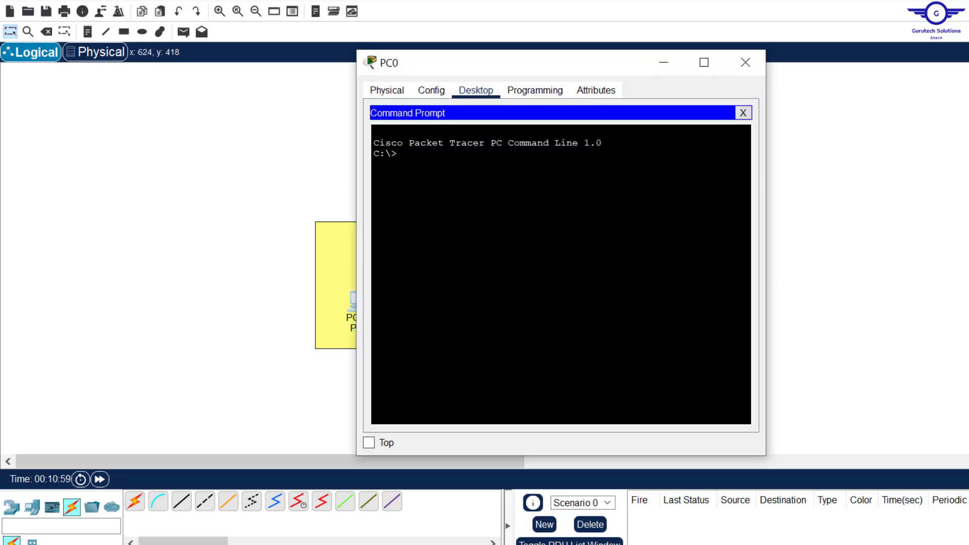
pyautogui.write('ping')
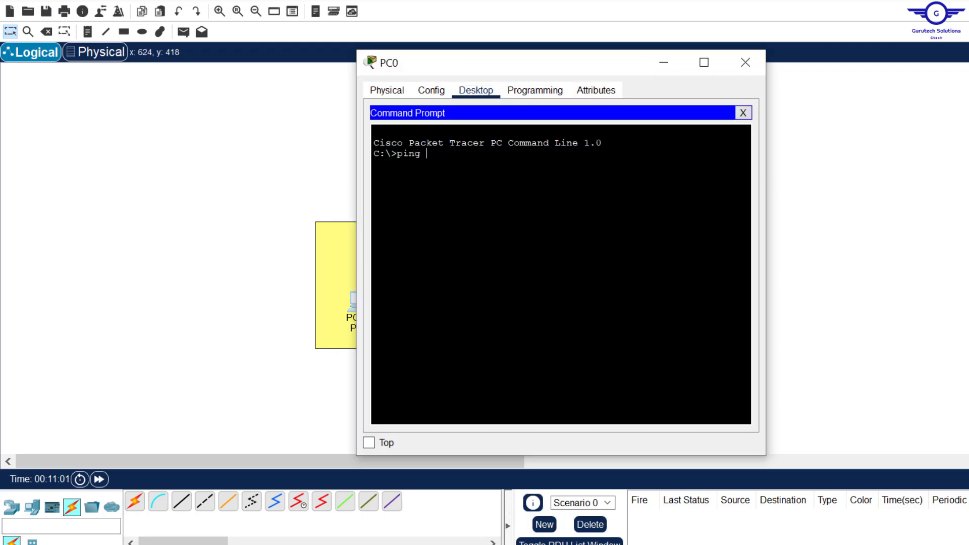
pyautogui.rightClick(524, 185)
pyautogui.click(562, 213)
pyautogui.press('Return')
pyautogui.moveTo(497, 153); pyautogui.dragTo(398, 153)
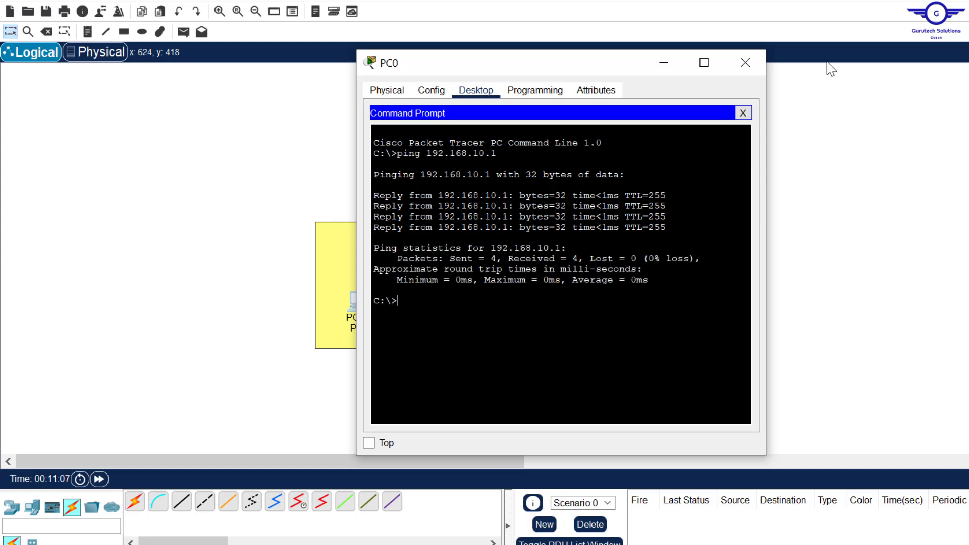
pyautogui.click(745, 62)
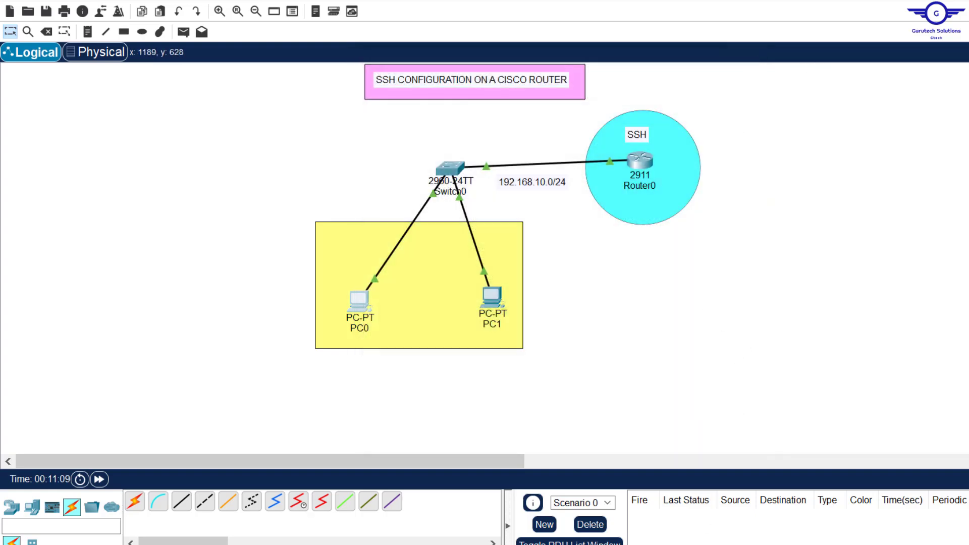
# - Highlight guide step 4: hostname, passwords, domain name and username
pyautogui.hotkey('alt', 'Tab')
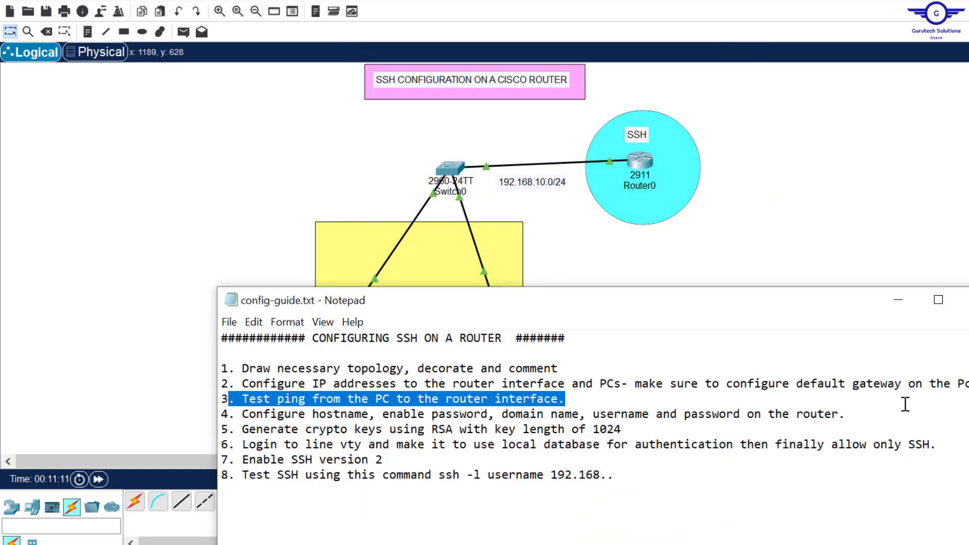
pyautogui.moveTo(857, 417); pyautogui.dragTo(242, 417)
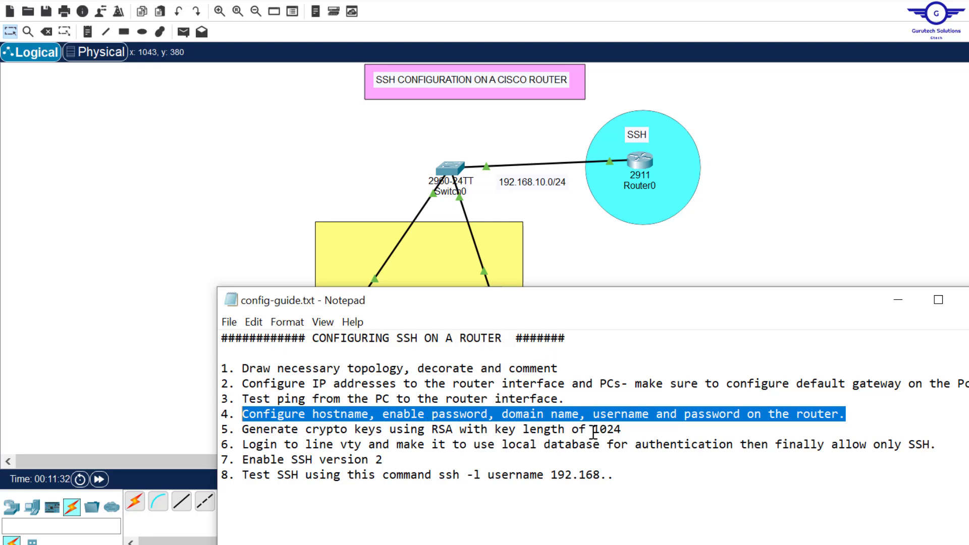
# - Set Router0's hostname to R1-SSH, fixing the mistyped R1-SH
pyautogui.click(643, 176)
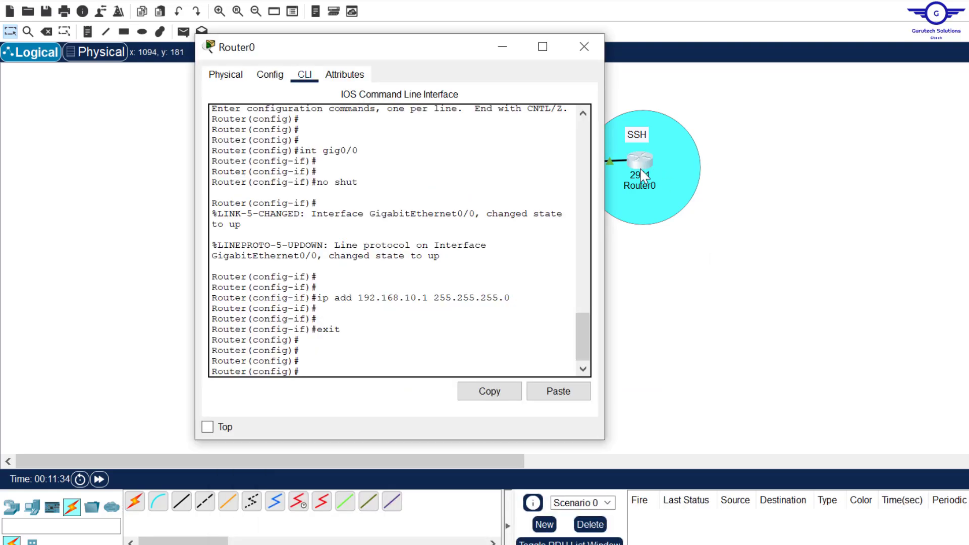
pyautogui.press('Return')
pyautogui.press('Return')
pyautogui.write('host')
pyautogui.press('Tab')
pyautogui.press('capslock')
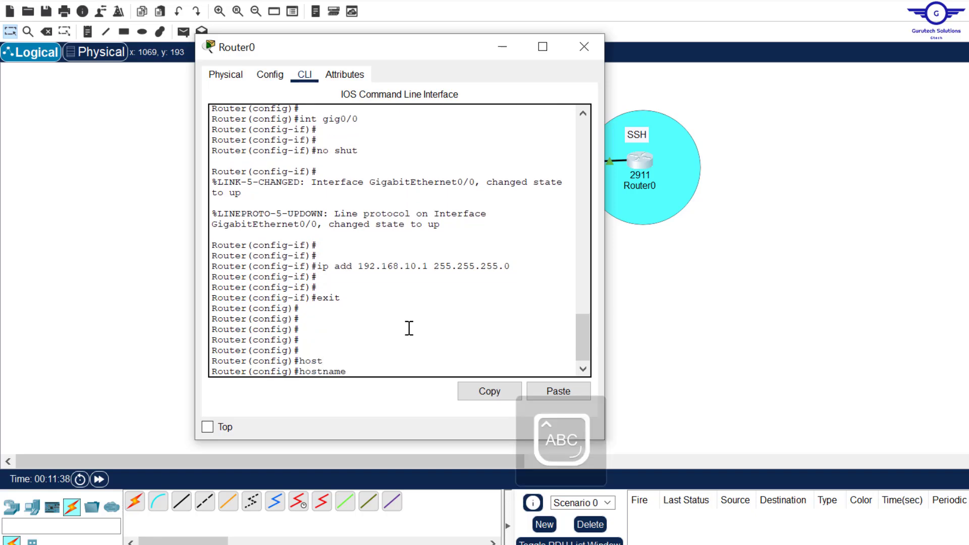
pyautogui.write('R1-SHH')
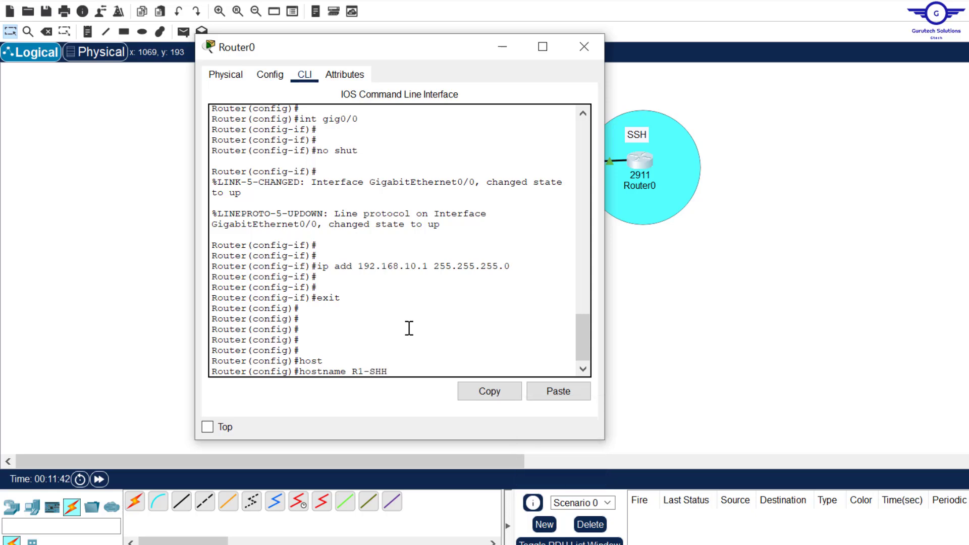
pyautogui.press('BackSpace')
pyautogui.write('SH')
pyautogui.press('Return')
pyautogui.press('Return')
pyautogui.press('Return')
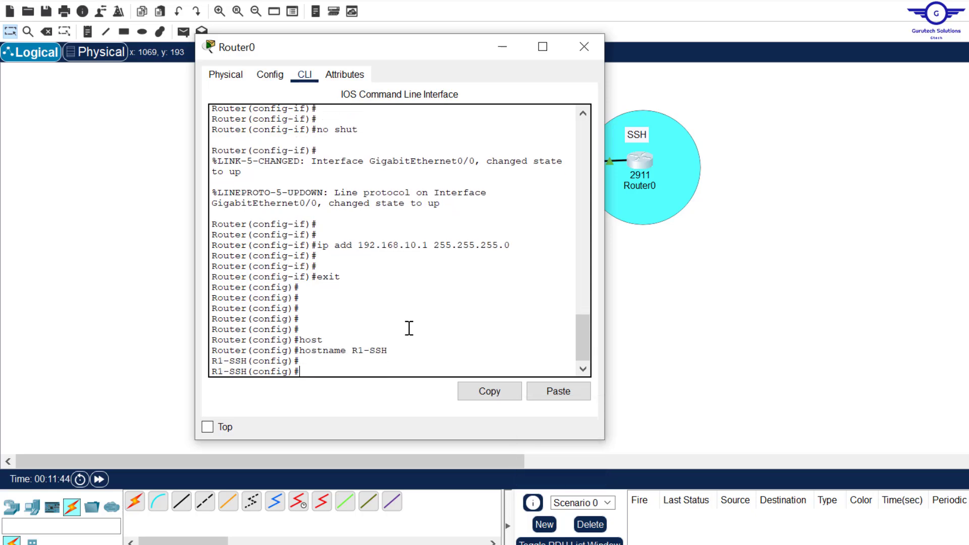
pyautogui.press('capslock')
# - Set the router's enable password
pyautogui.write('enab')
pyautogui.press('Tab')
pyautogui.write('pas')
pyautogui.press('Tab')
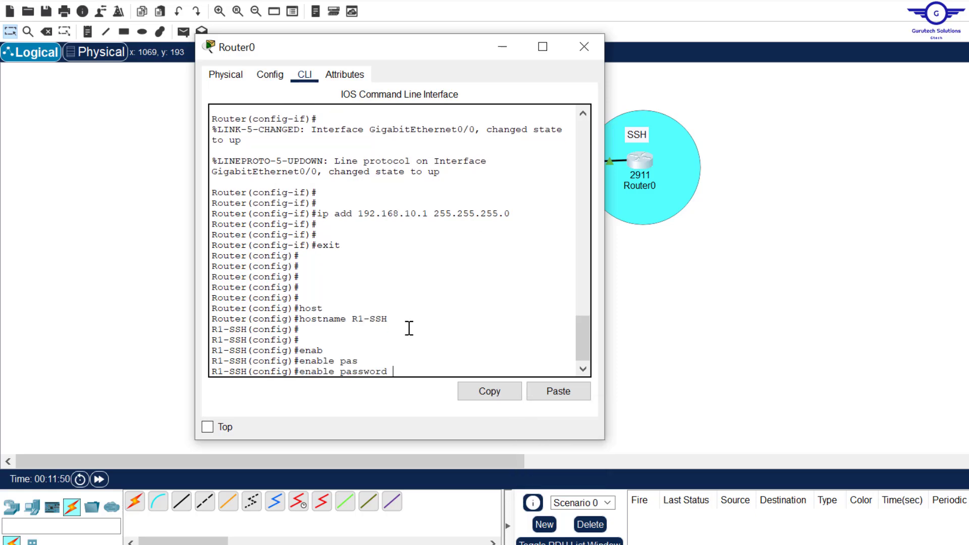
pyautogui.write('cisco')
pyautogui.press('Return')
pyautogui.press('Return')
pyautogui.press('Return')
pyautogui.press('Return')
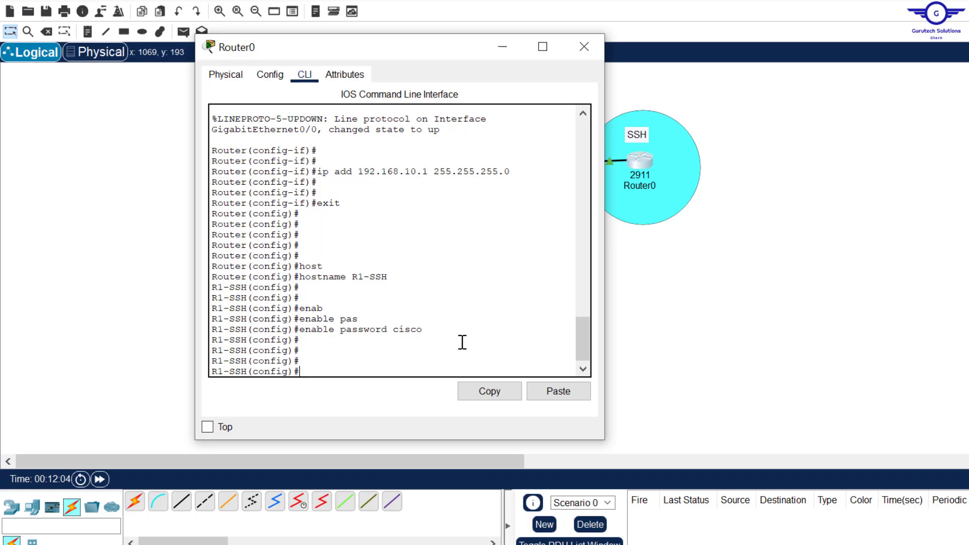
# - Set the IP domain name to cisco.com, correcting the cissco.com typo
pyautogui.write('ip domain-n')
pyautogui.press('Tab')
pyautogui.write('cissco.com')
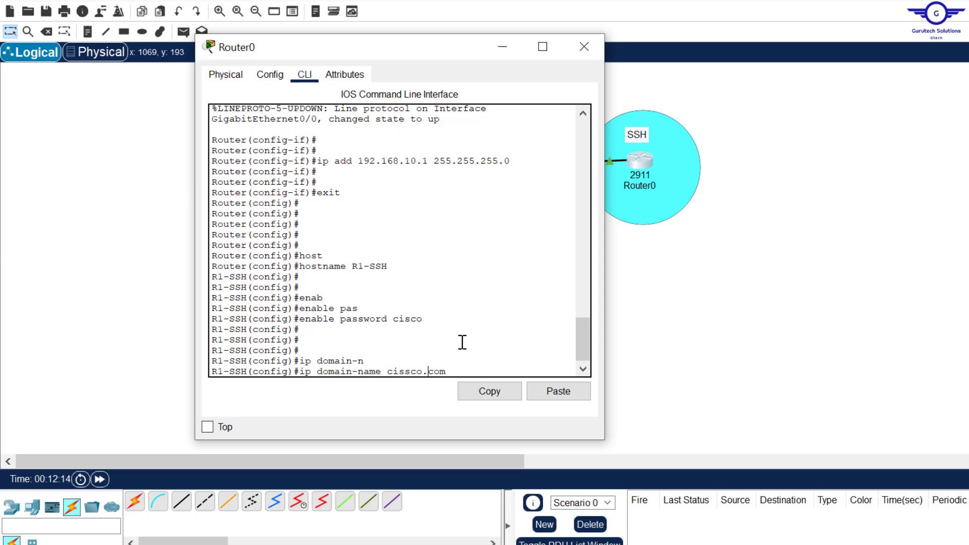
pyautogui.press('Left')
pyautogui.press('Left')
pyautogui.press('Left')
pyautogui.press('BackSpace')
pyautogui.press('Return')
pyautogui.press('Return')
pyautogui.press('Return')
pyautogui.press('Return')
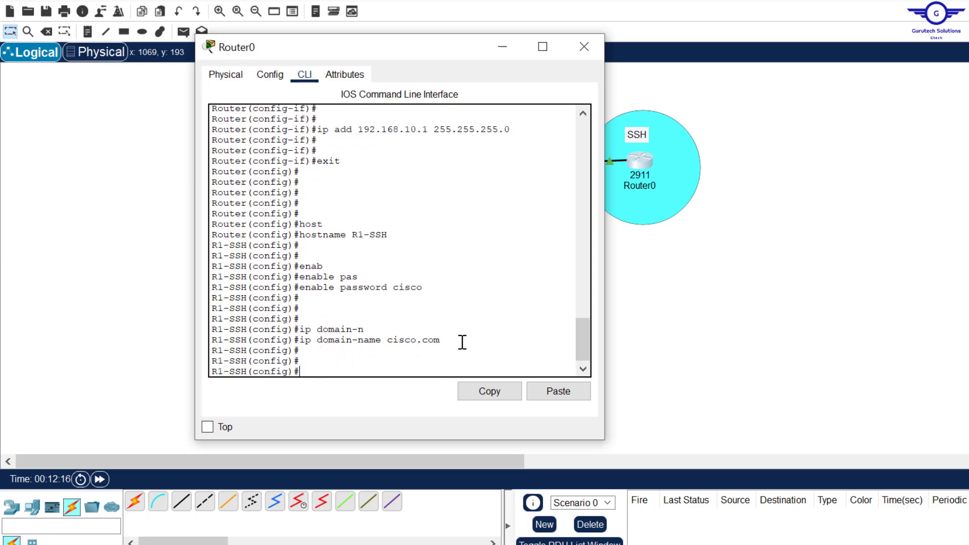
pyautogui.hotkey('alt', 'Tab')
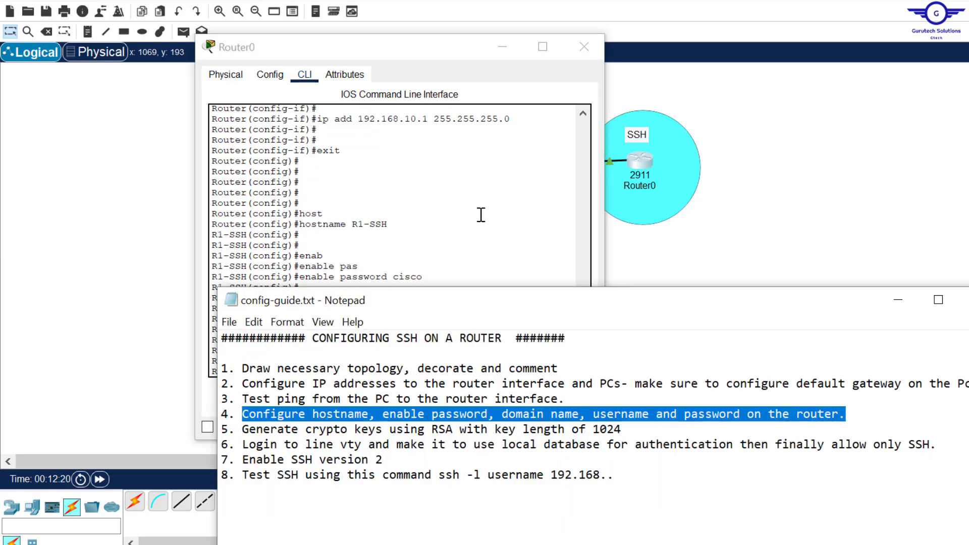
# - Create R1-SSH's local login account with the username and password command
pyautogui.click(470, 219)
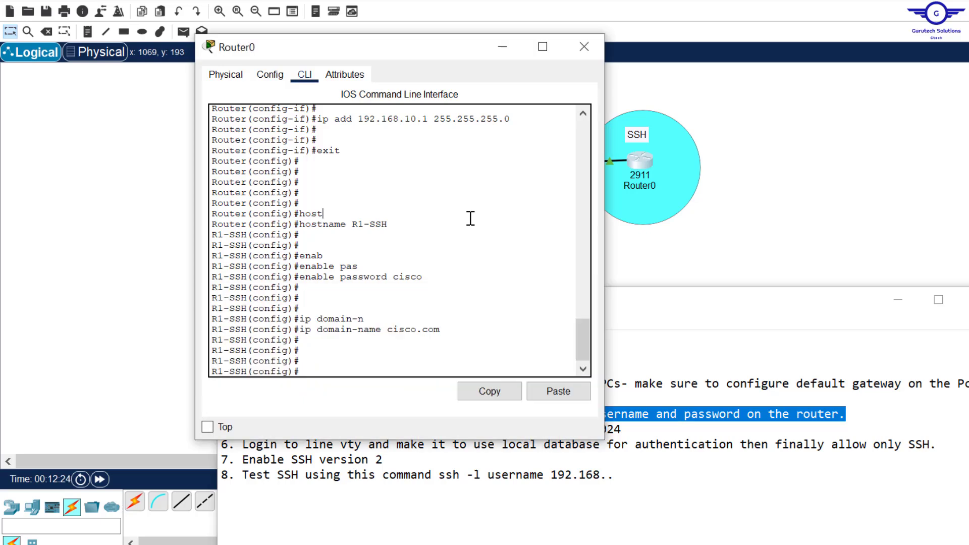
pyautogui.write('user')
pyautogui.press('Tab')
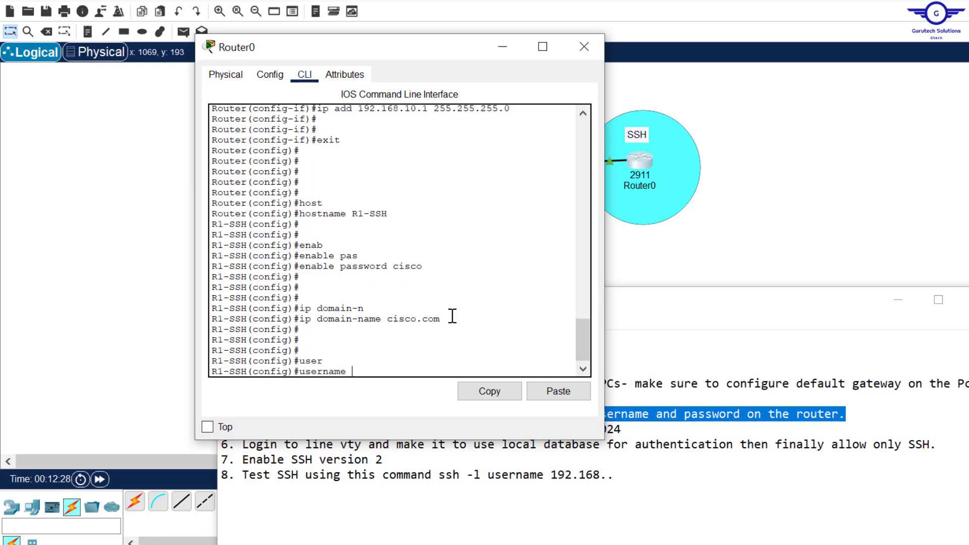
pyautogui.write('Admin pa')
pyautogui.press('Tab')
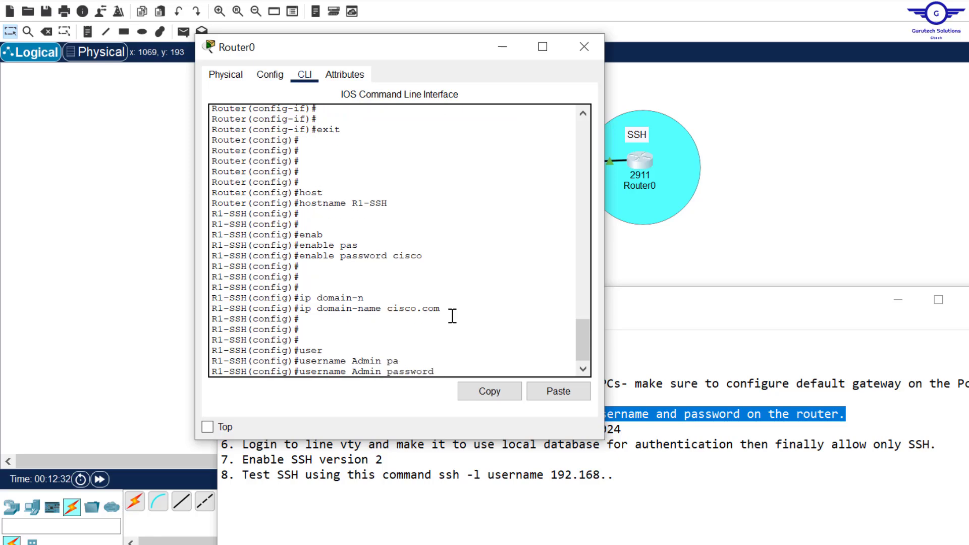
pyautogui.write('cisco')
pyautogui.press('Return')
pyautogui.press('Return')
pyautogui.press('Return')
pyautogui.press('Return')
pyautogui.press('Return')
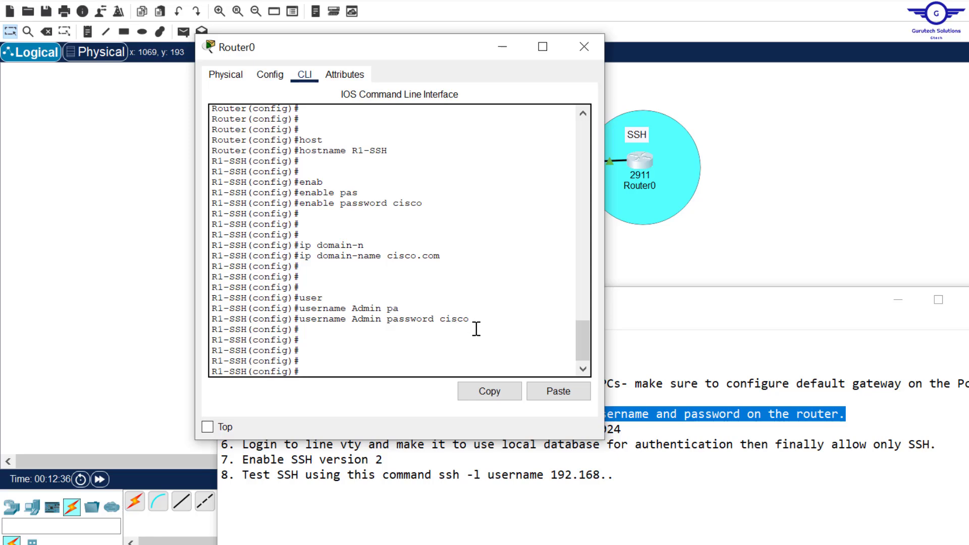
pyautogui.moveTo(473, 328); pyautogui.dragTo(302, 323)
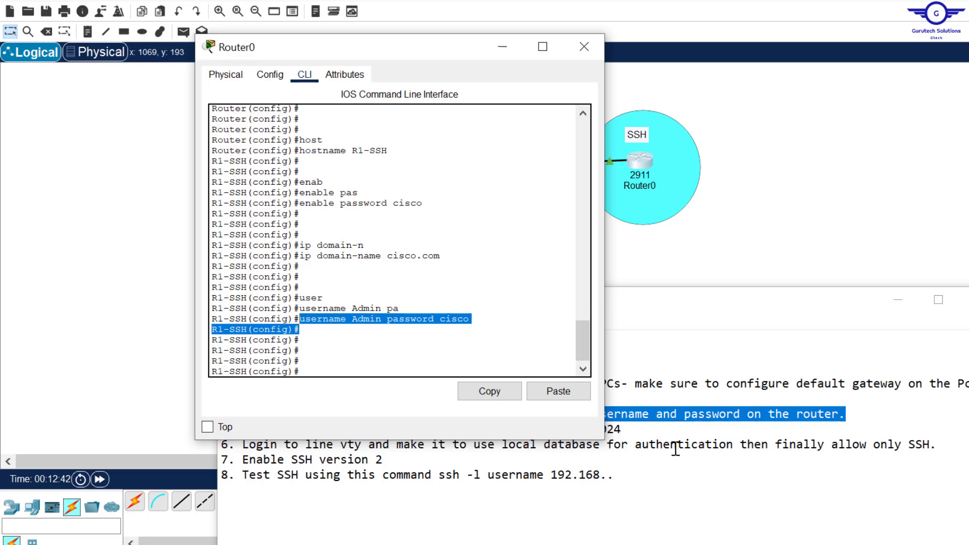
# - Highlight the guide line 'Generate crypto keys using RSA with key length of 1024'
pyautogui.click(638, 430)
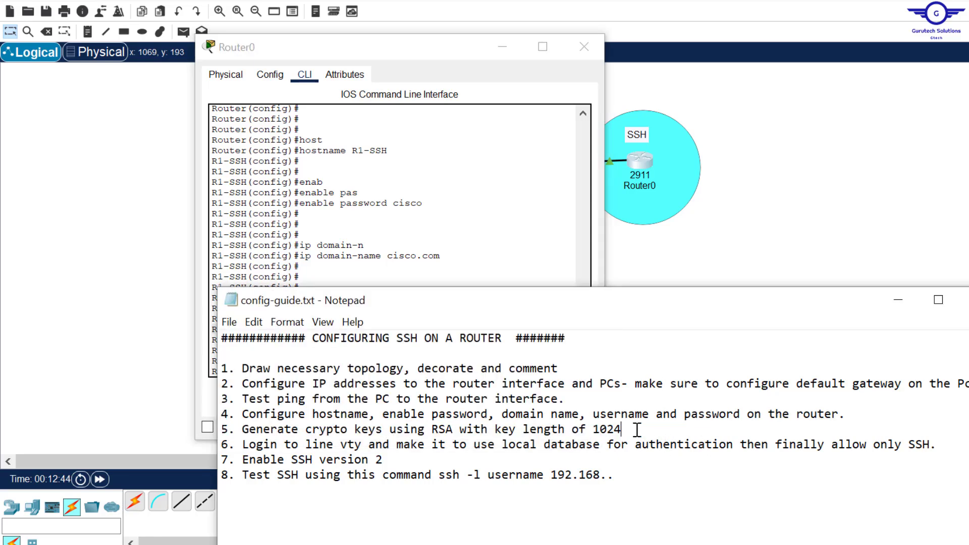
pyautogui.moveTo(637, 430); pyautogui.dragTo(243, 428)
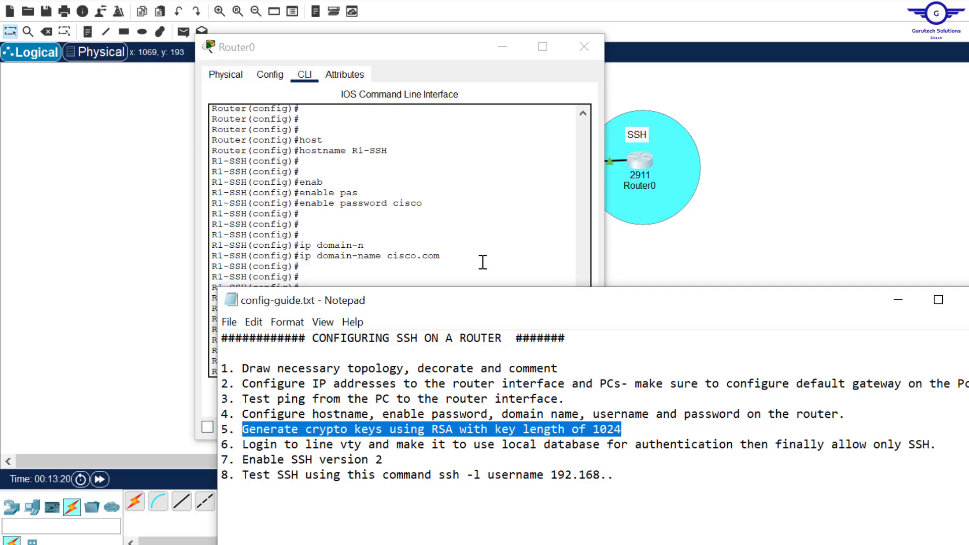
# - Run 'crypto key generate rsa' on R1-SSH using tab completion
pyautogui.click(478, 232)
pyautogui.press('Return')
pyautogui.press('Return')
pyautogui.press('Return')
pyautogui.write('cry')
pyautogui.press('Tab')
pyautogui.write('k')
pyautogui.press('Tab')
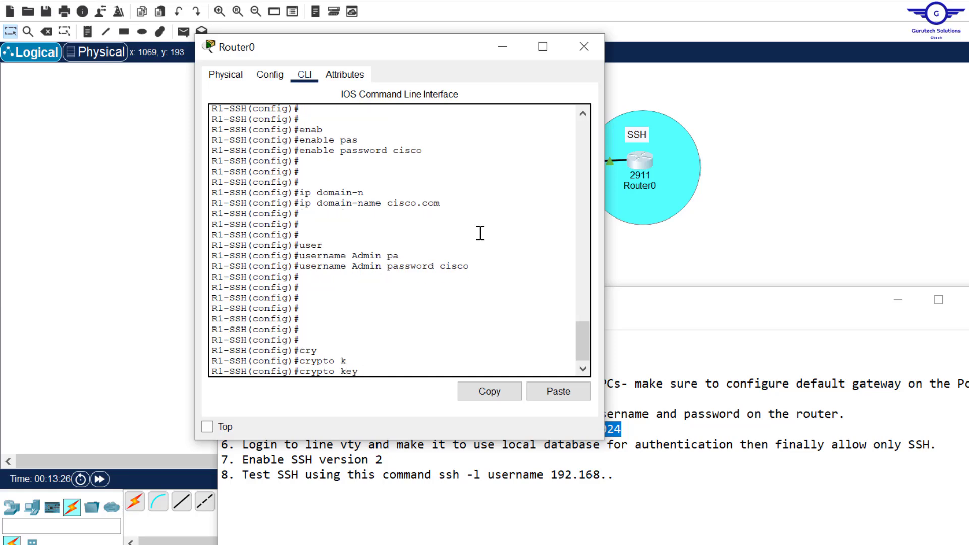
pyautogui.write('g')
pyautogui.press('Tab')
pyautogui.write('r')
pyautogui.press('Tab')
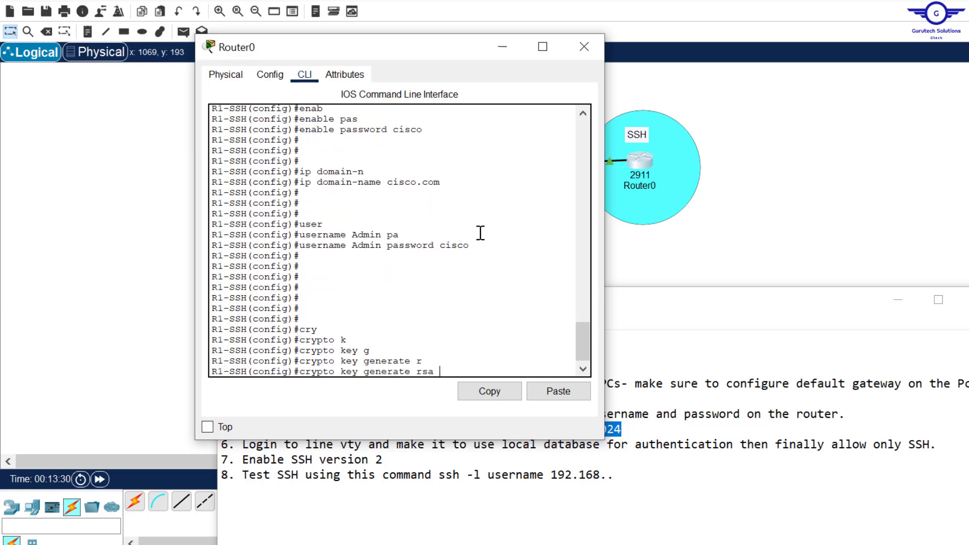
pyautogui.write('?')
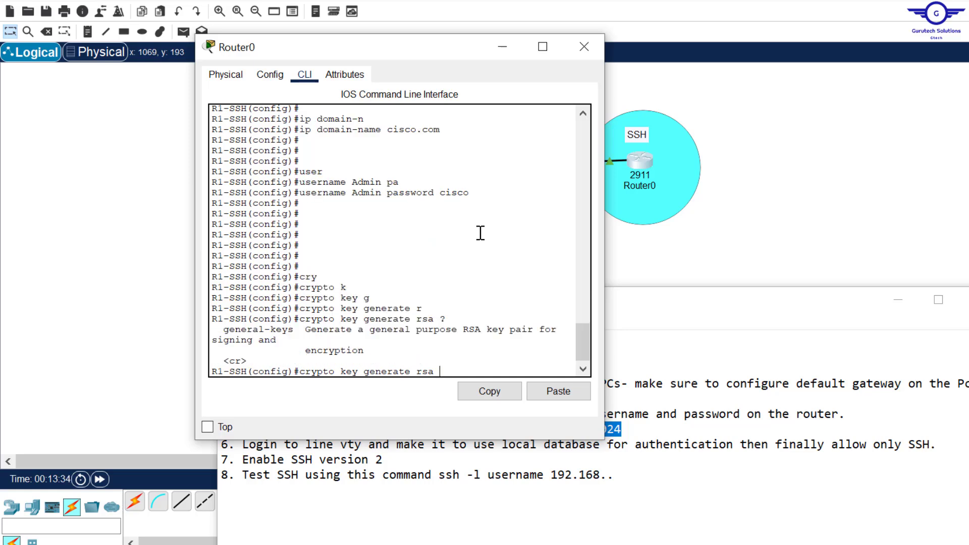
pyautogui.press('Return')
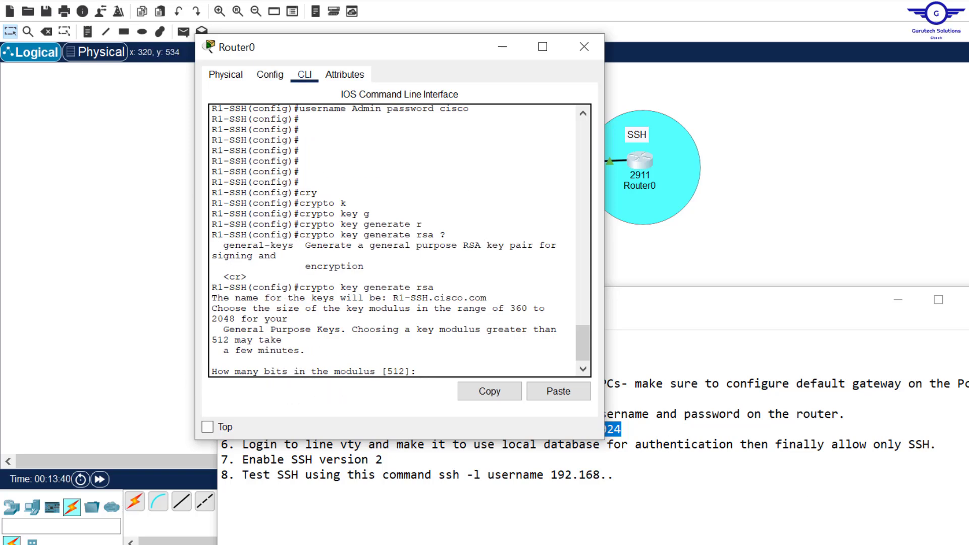
# - Enter a 1024-bit modulus and mark the resulting SSH 1.99 enabled message
pyautogui.moveTo(641, 508)
pyautogui.write('24')
pyautogui.press('Return')
pyautogui.press('Return')
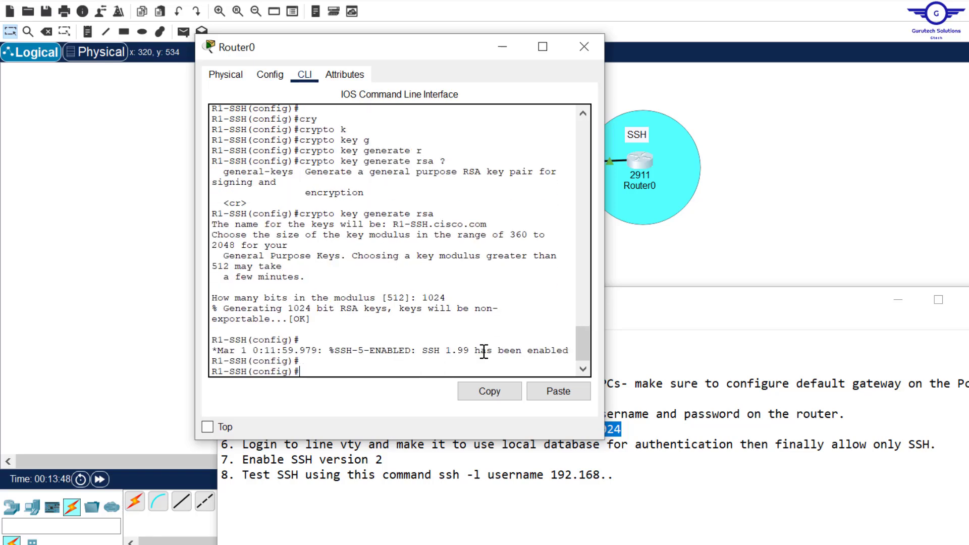
pyautogui.press('Return')
pyautogui.press('Return')
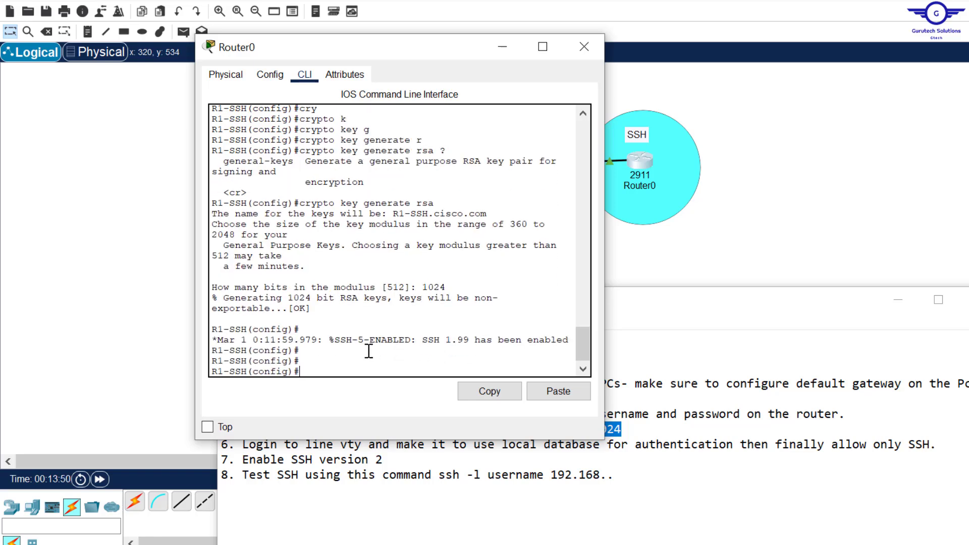
pyautogui.moveTo(328, 343); pyautogui.dragTo(563, 342)
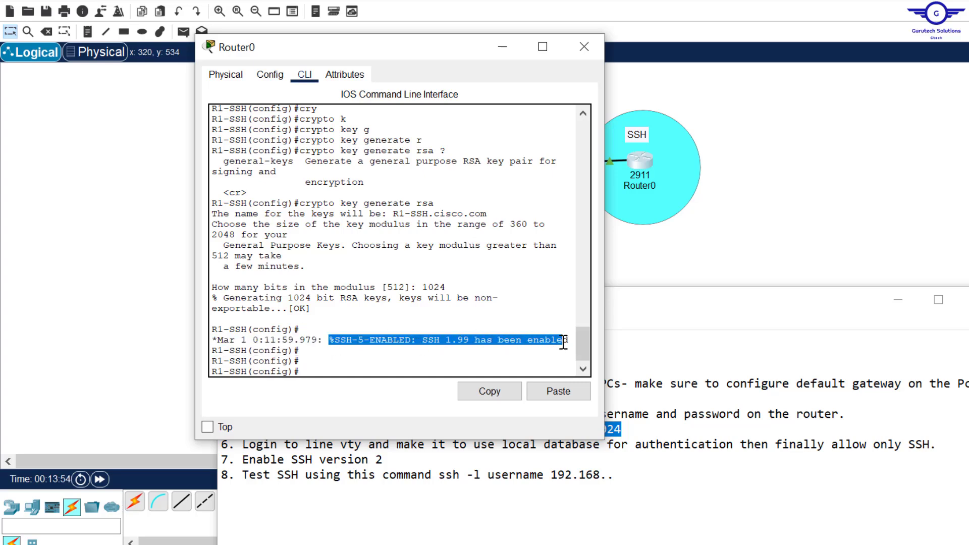
pyautogui.hotkey('alt', 'Tab')
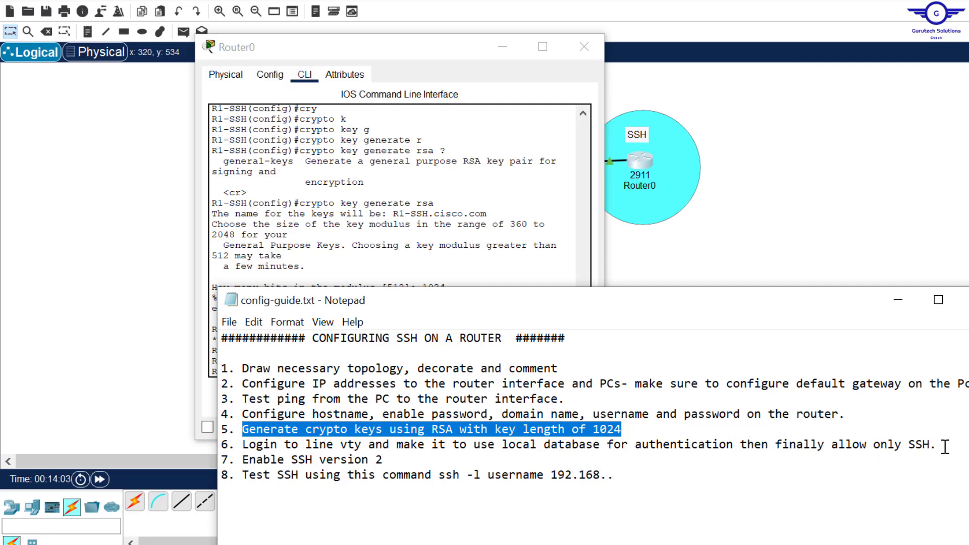
# - Enter line configuration for vty lines 0 to 15 with 'line vty 0 15'
pyautogui.click(435, 230)
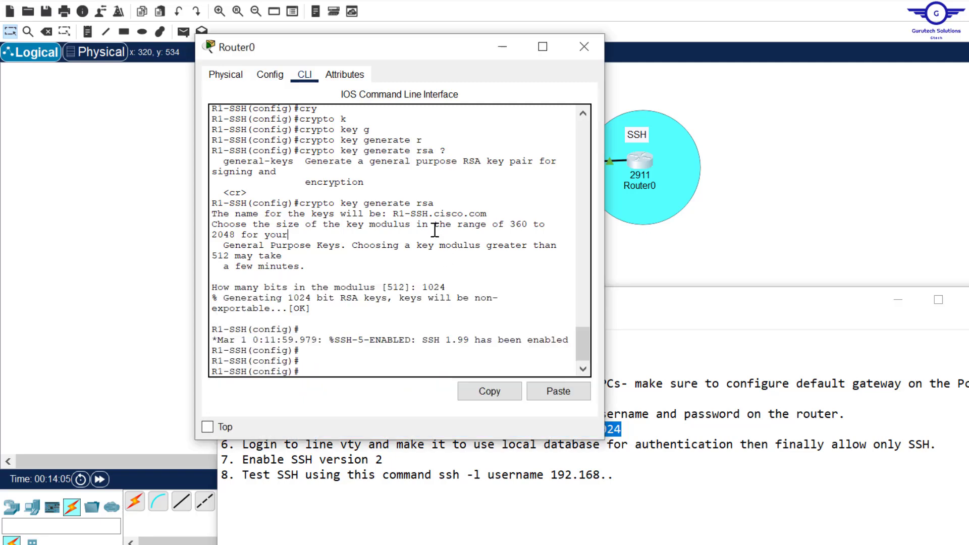
pyautogui.press('Return')
pyautogui.press('Return')
pyautogui.write('line vty')
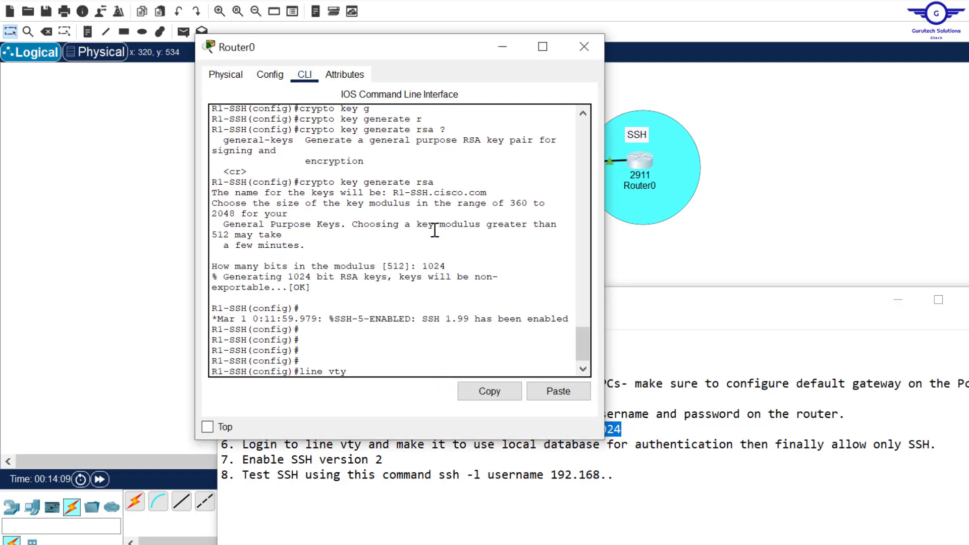
pyautogui.write(' 0 15')
pyautogui.press('Return')
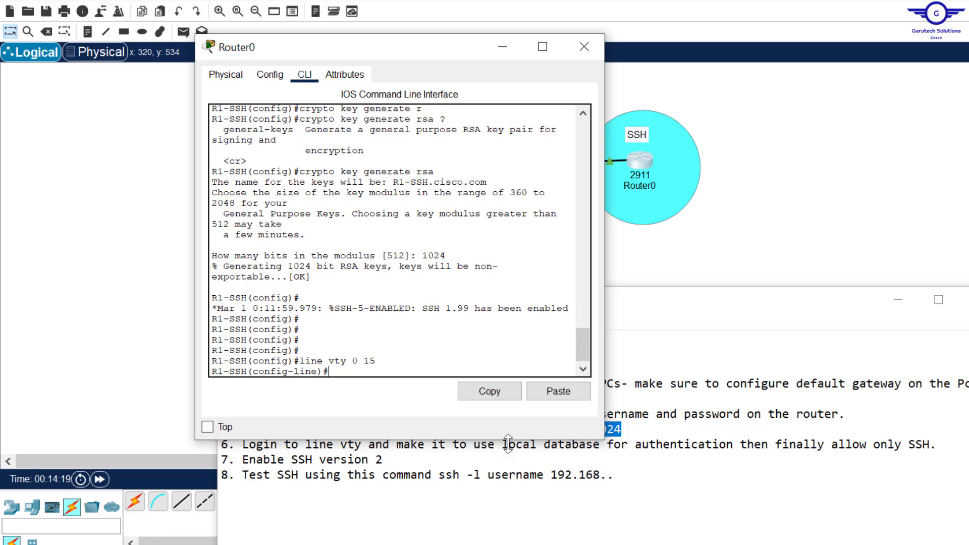
pyautogui.moveTo(507, 444); pyautogui.dragTo(600, 444)
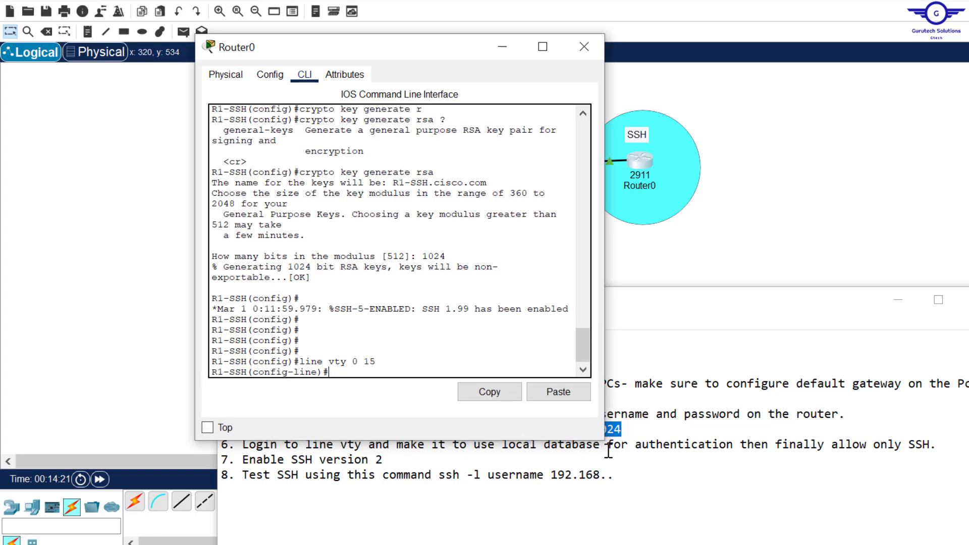
pyautogui.click(608, 452)
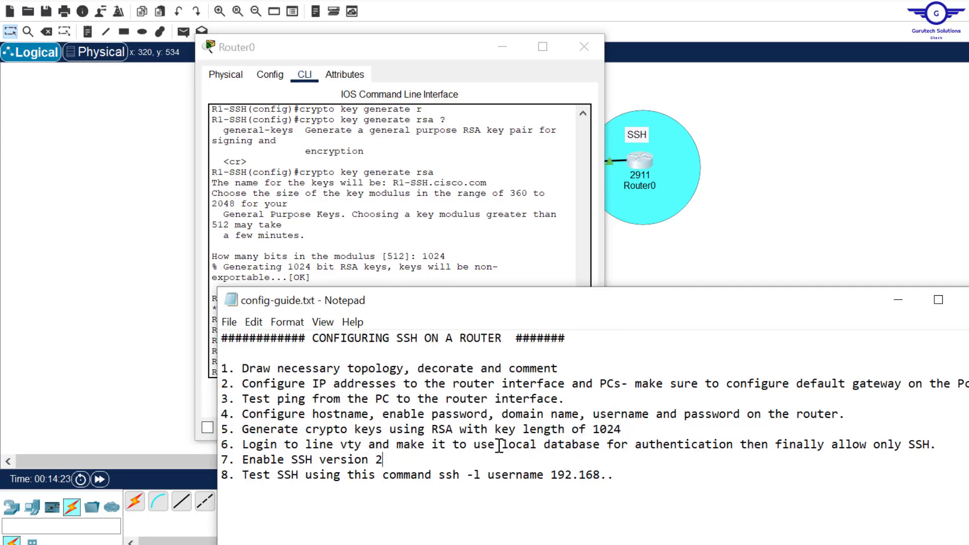
pyautogui.moveTo(473, 445); pyautogui.dragTo(736, 449)
pyautogui.click(527, 228)
pyautogui.moveTo(587, 346); pyautogui.dragTo(584, 325)
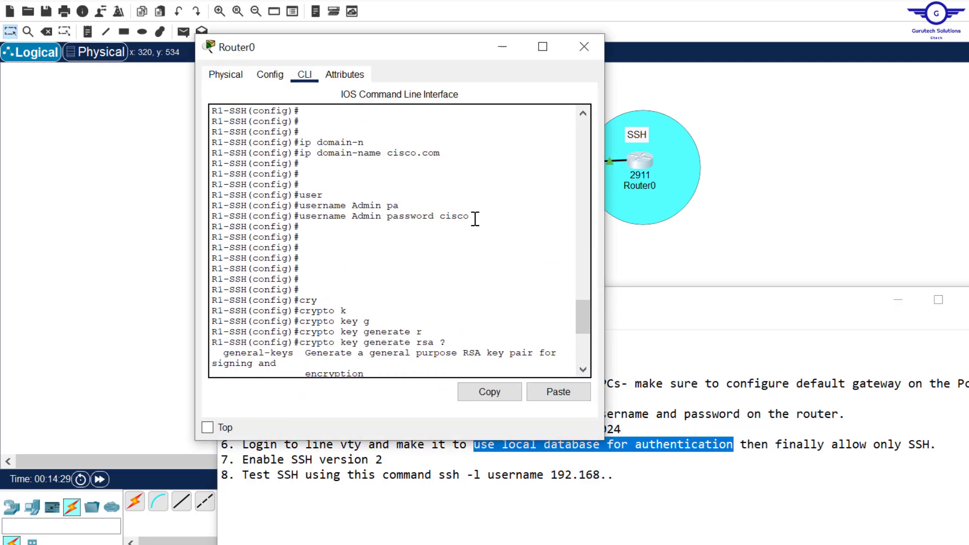
pyautogui.moveTo(470, 216); pyautogui.dragTo(300, 218)
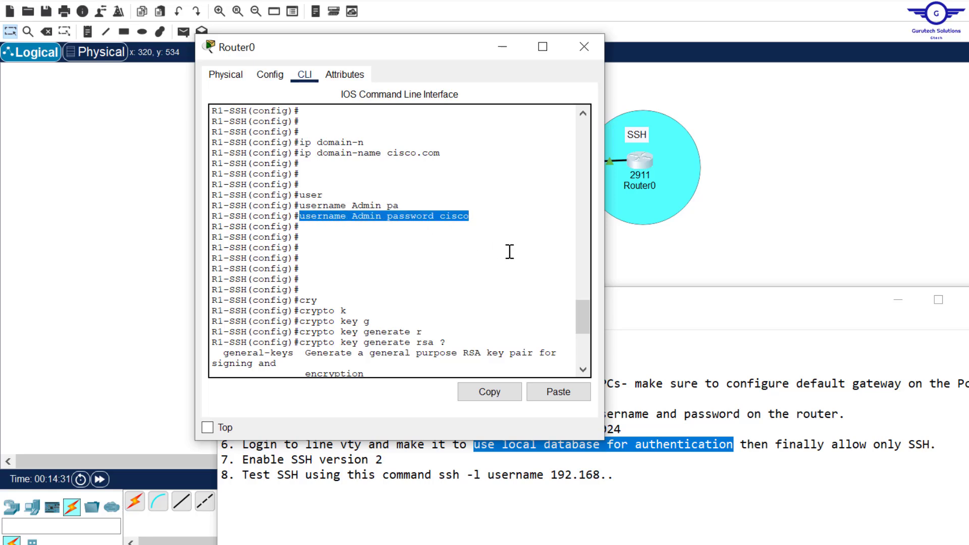
pyautogui.moveTo(584, 317); pyautogui.dragTo(581, 374)
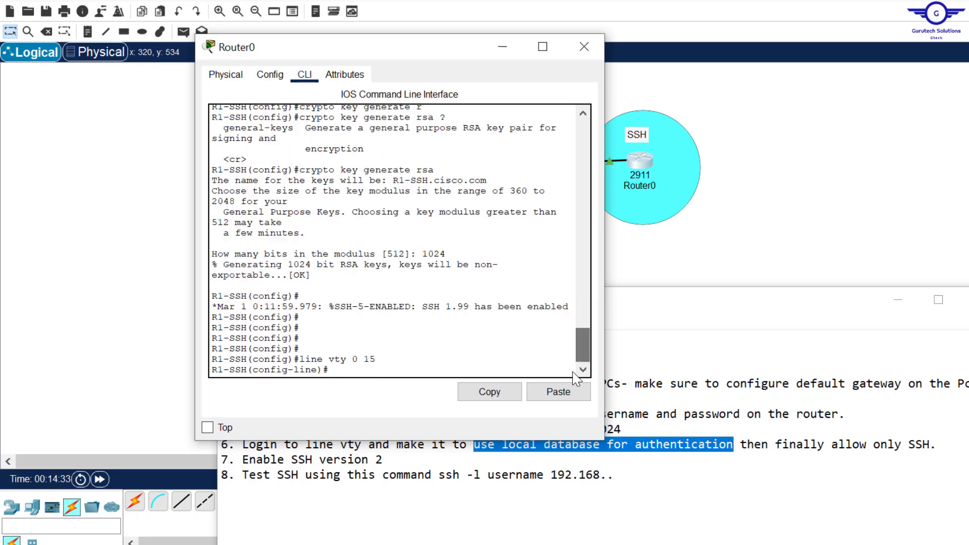
# - Make the vty lines authenticate against the local user database with 'login local'
pyautogui.press('Return')
pyautogui.press('Return')
pyautogui.press('Return')
pyautogui.write('lo')
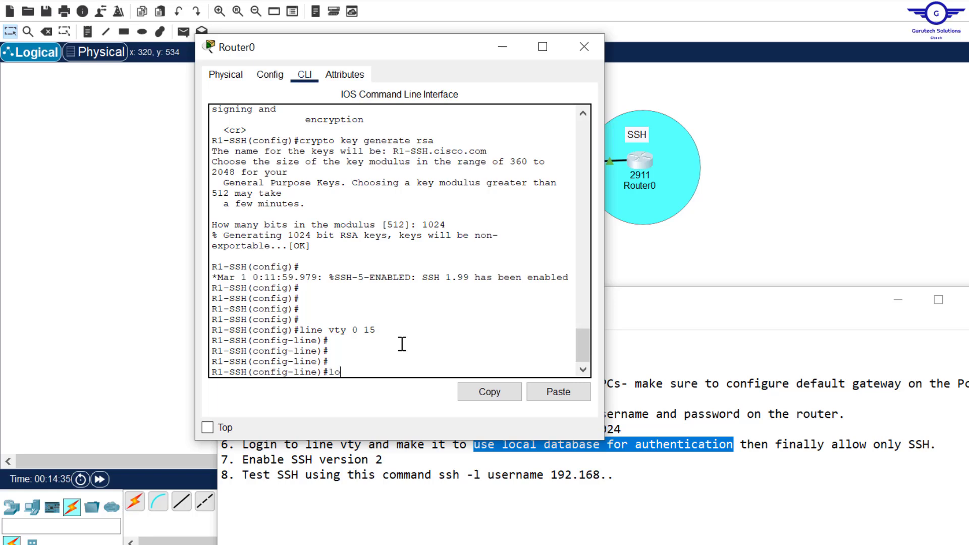
pyautogui.write('g')
pyautogui.press('Tab')
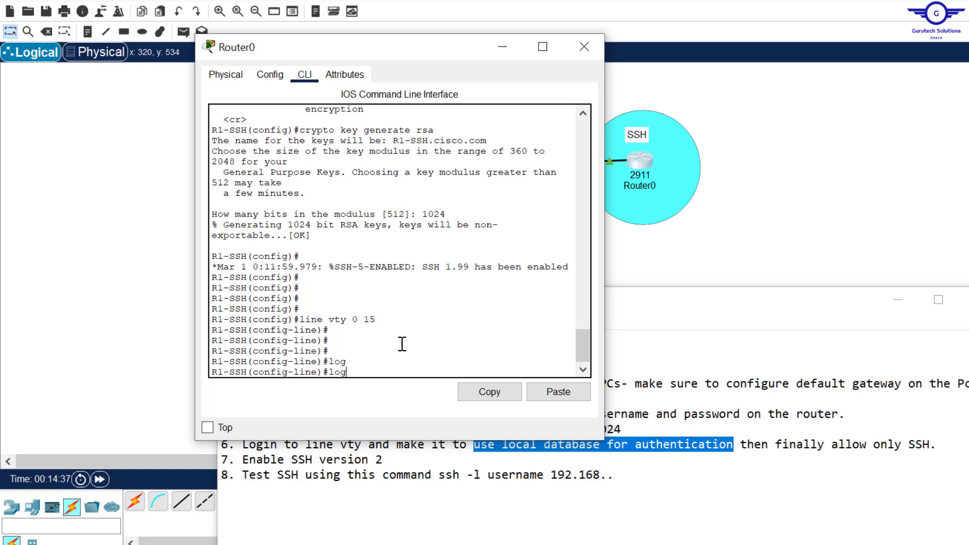
pyautogui.write('i')
pyautogui.press('Tab')
pyautogui.write('lo')
pyautogui.press('Tab')
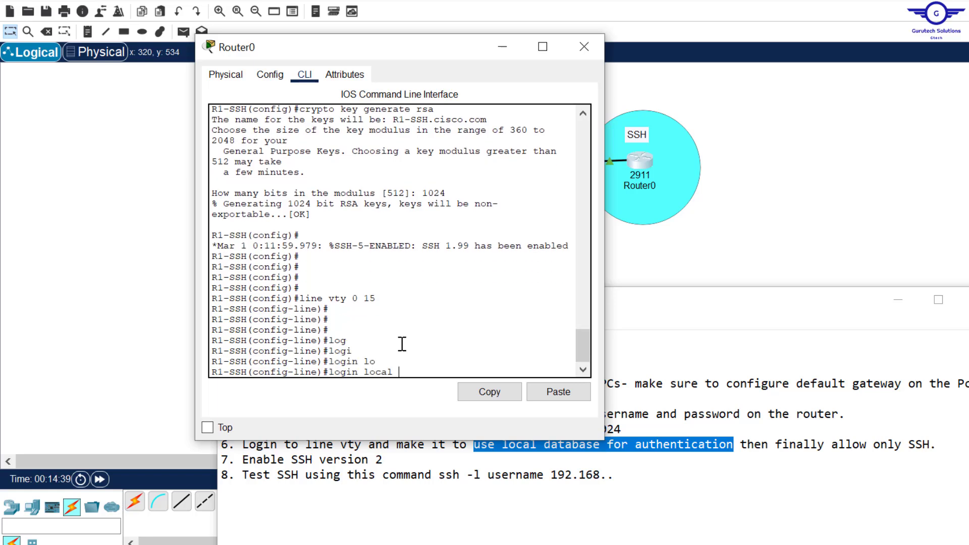
pyautogui.press('Return')
pyautogui.press('Return')
pyautogui.press('Return')
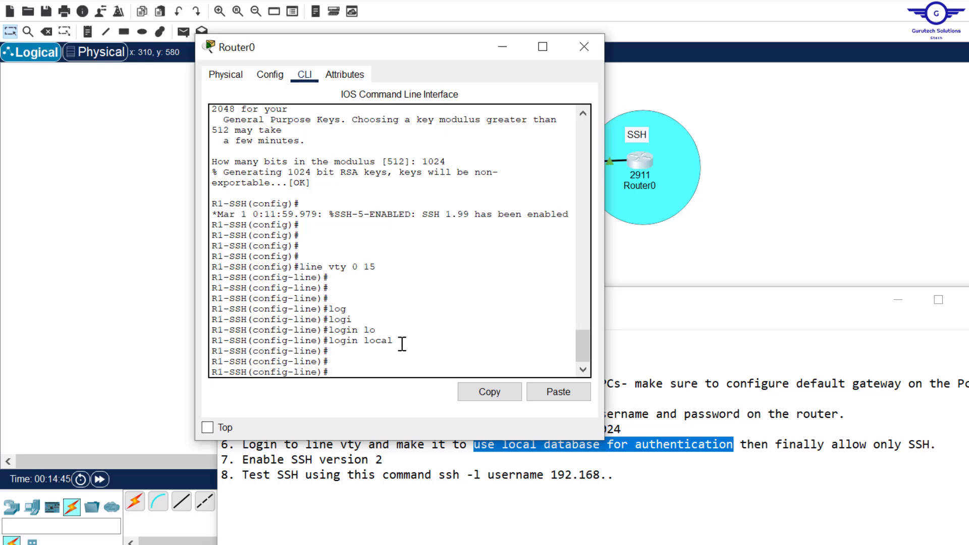
# - Allow only SSH on the vty lines with 'transport input ssh', then exit line configuration
pyautogui.write('tran')
pyautogui.press('Tab')
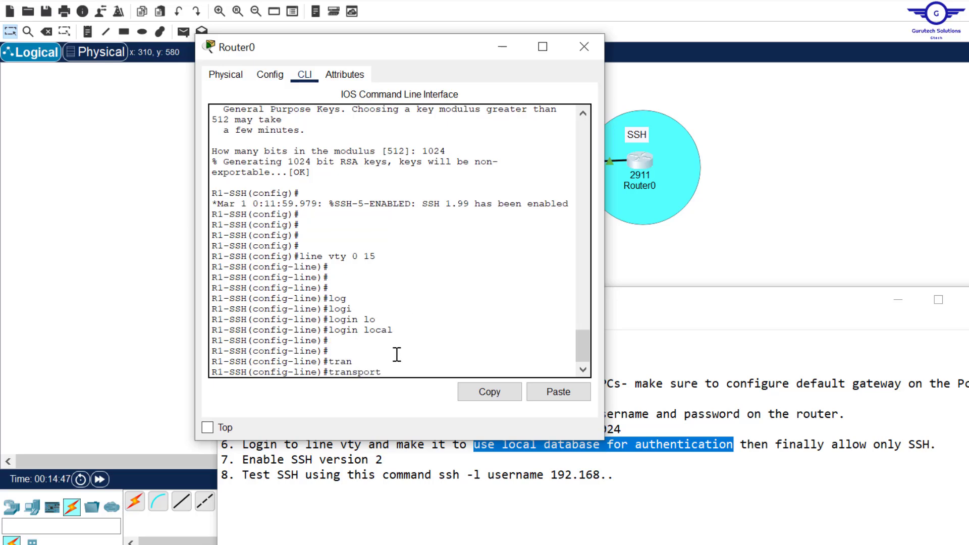
pyautogui.write('in')
pyautogui.press('Tab')
pyautogui.write('s')
pyautogui.press('Tab')
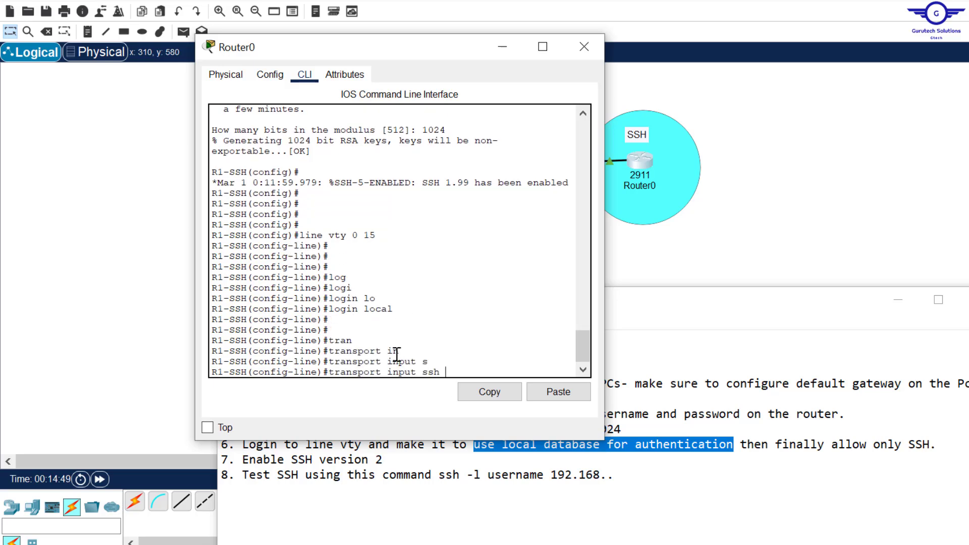
pyautogui.press('Return')
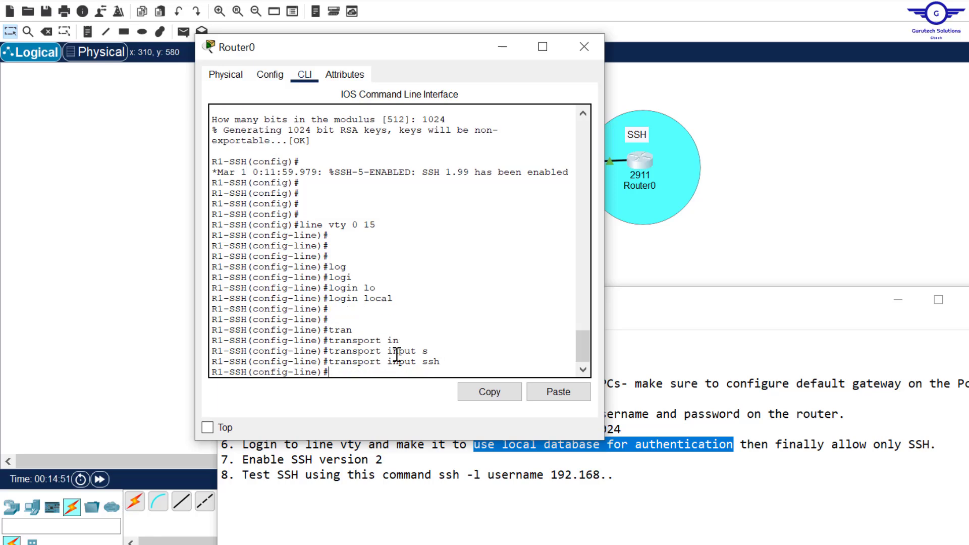
pyautogui.write('exit')
pyautogui.press('Return')
pyautogui.press('Return')
pyautogui.press('Return')
pyautogui.press('Return')
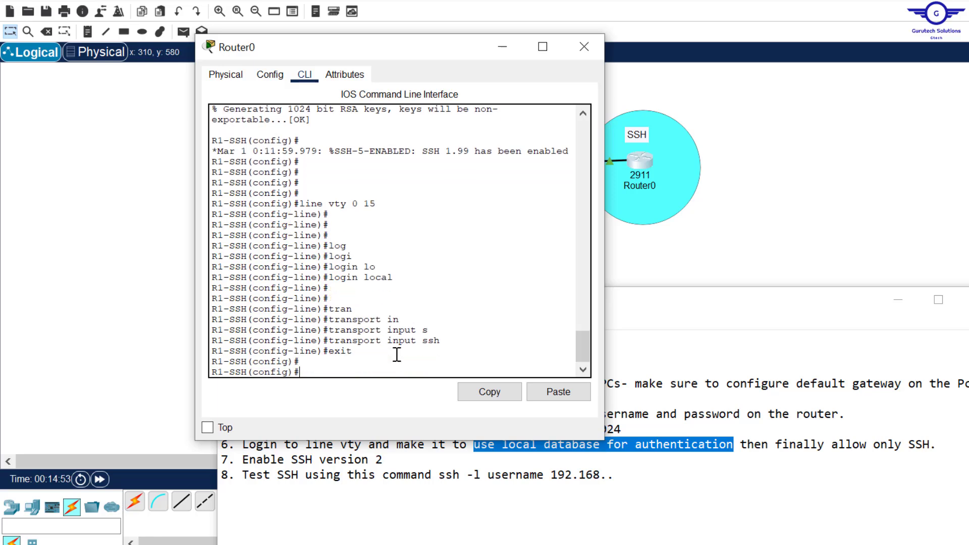
# - Enable 'ip ssh version 2' on the router, fixing a mistyped 22, then select the guide's test command
pyautogui.click(605, 461)
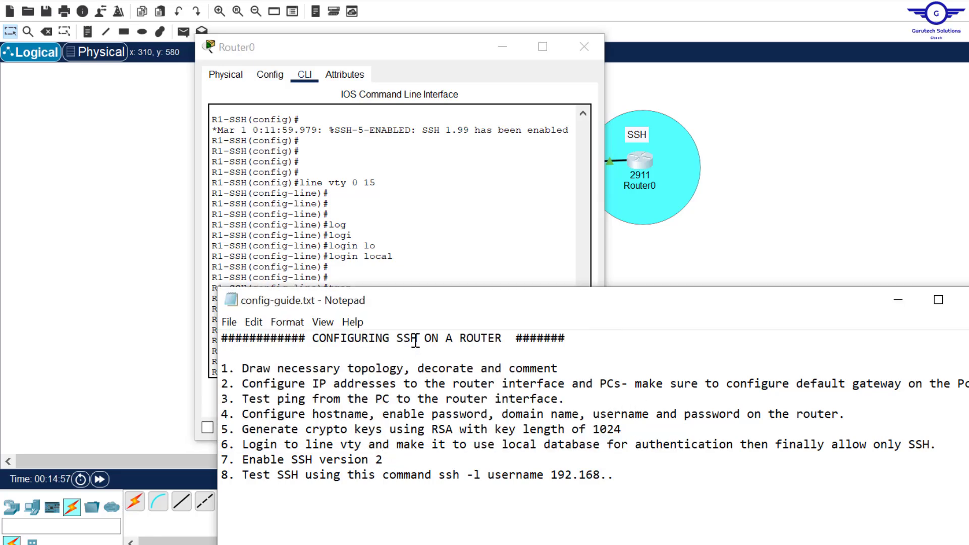
pyautogui.click(441, 254)
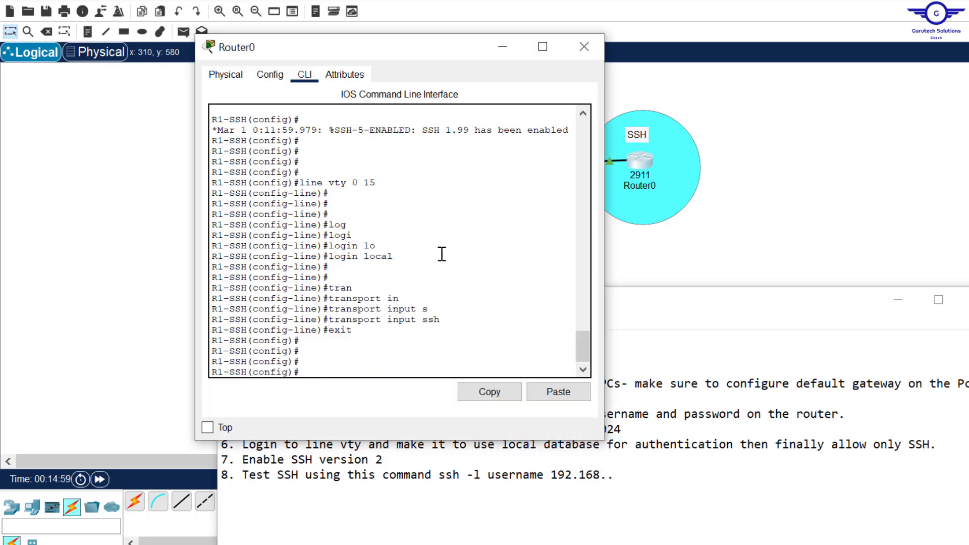
pyautogui.press('Return')
pyautogui.press('Return')
pyautogui.press('Return')
pyautogui.write('ip ss')
pyautogui.press('Tab')
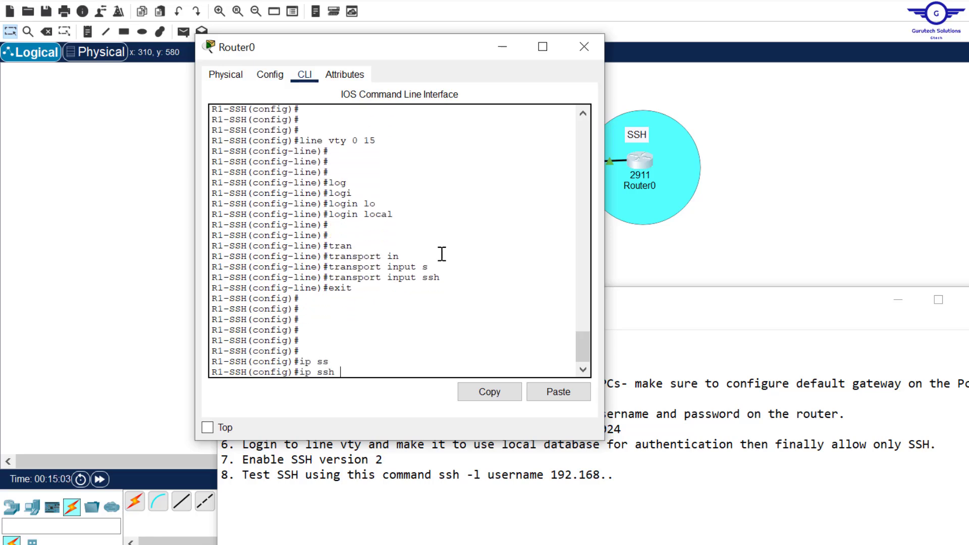
pyautogui.write('v')
pyautogui.press('Tab')
pyautogui.write('22')
pyautogui.press('Return')
pyautogui.press('Return')
pyautogui.press('Return')
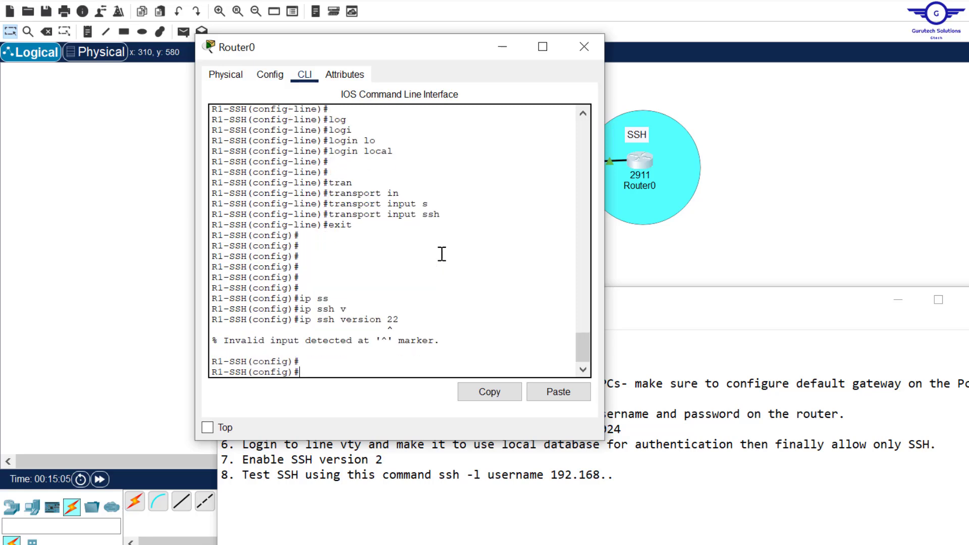
pyautogui.press('Up')
pyautogui.press('BackSpace')
pyautogui.press('Return')
pyautogui.press('Return')
pyautogui.press('Return')
pyautogui.press('Return')
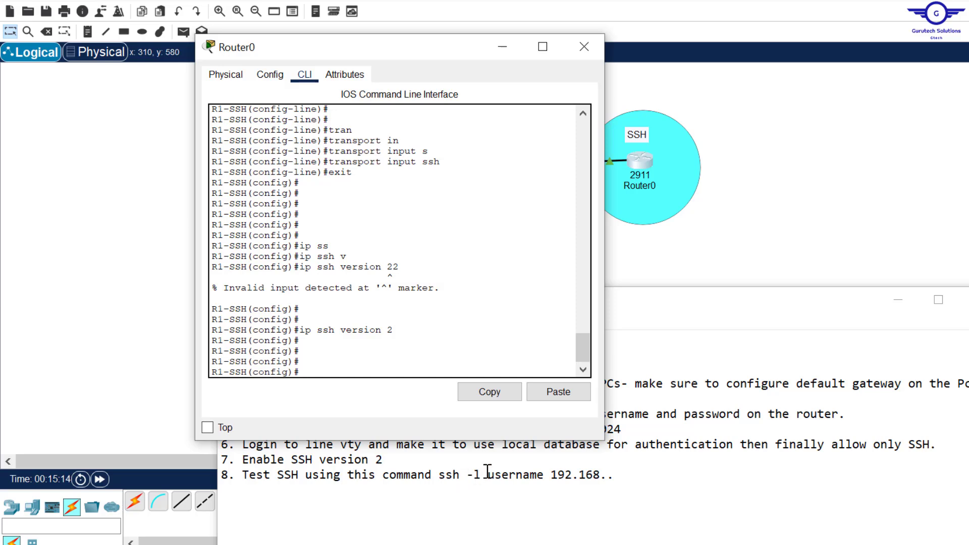
pyautogui.moveTo(482, 474); pyautogui.dragTo(473, 476)
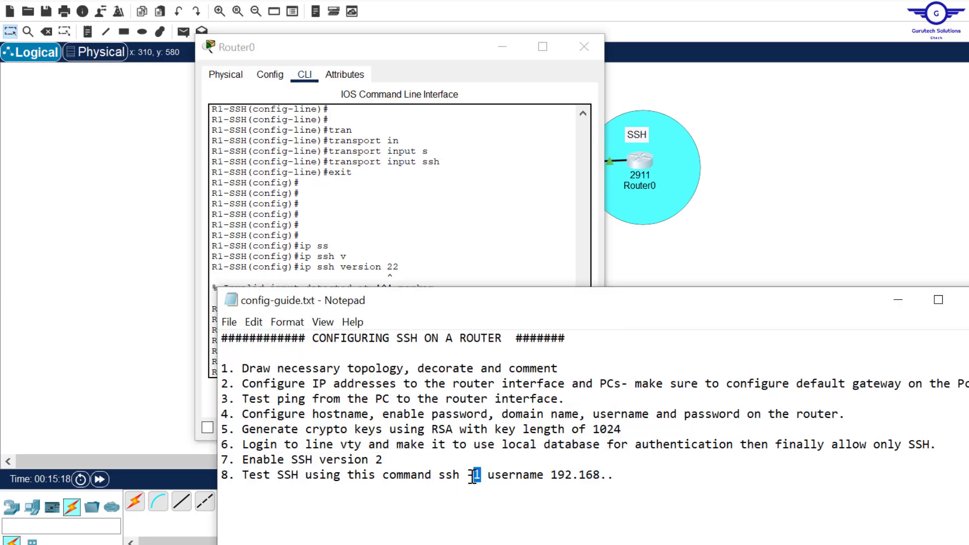
pyautogui.moveTo(544, 475); pyautogui.dragTo(486, 479)
# - From PC1's command prompt, SSH to 192.168.10.1 as the admin user and enter the password
pyautogui.doubleClick(608, 475)
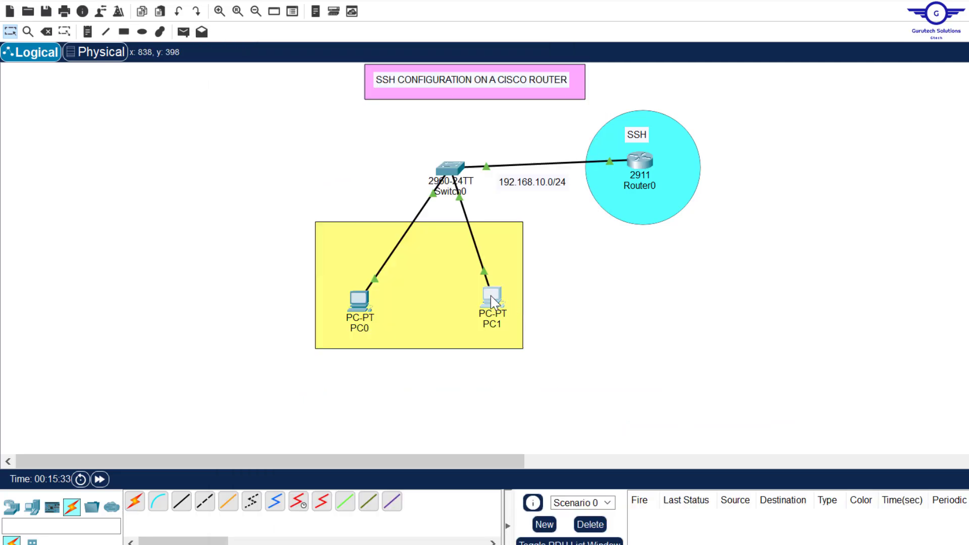
pyautogui.click(492, 301)
pyautogui.click(631, 151)
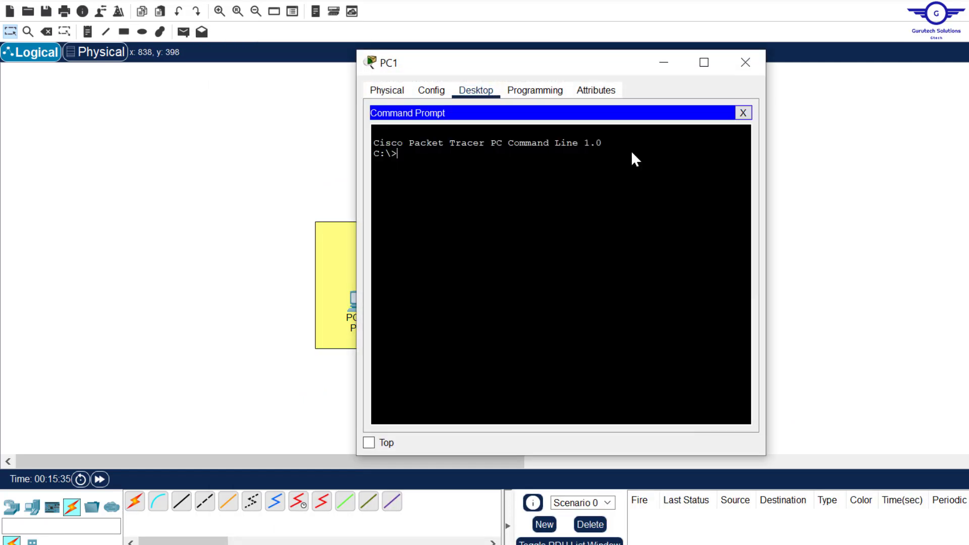
pyautogui.press('Return')
pyautogui.write('ssh -l ADmin 192.168.10.1')
pyautogui.click(823, 179)
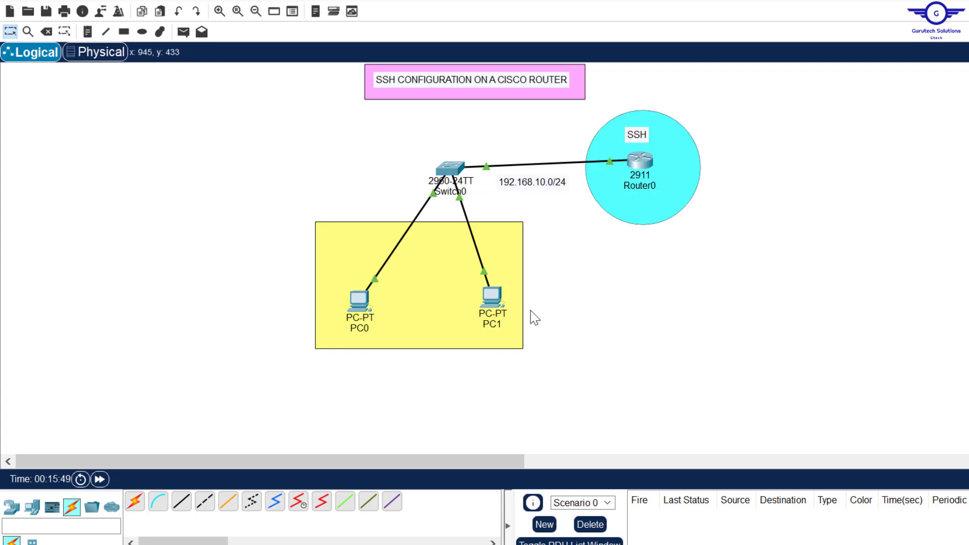
pyautogui.click(492, 300)
pyautogui.press('Return')
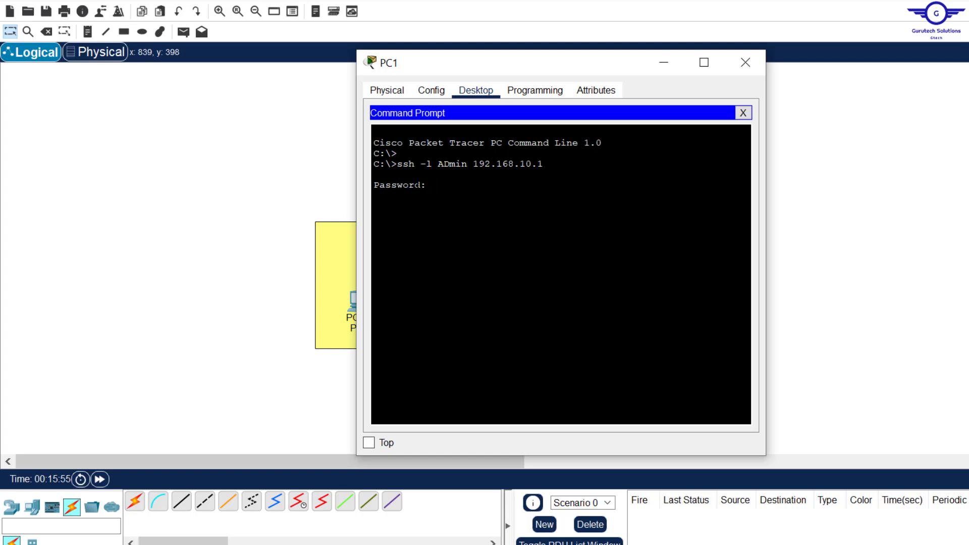
pyautogui.press('Return')
# - Over the SSH session, enter enable and global config modes and set hostname PC1-R1-SSH
pyautogui.moveTo(408, 227); pyautogui.dragTo(355, 223)
pyautogui.write('en')
pyautogui.press('Return')
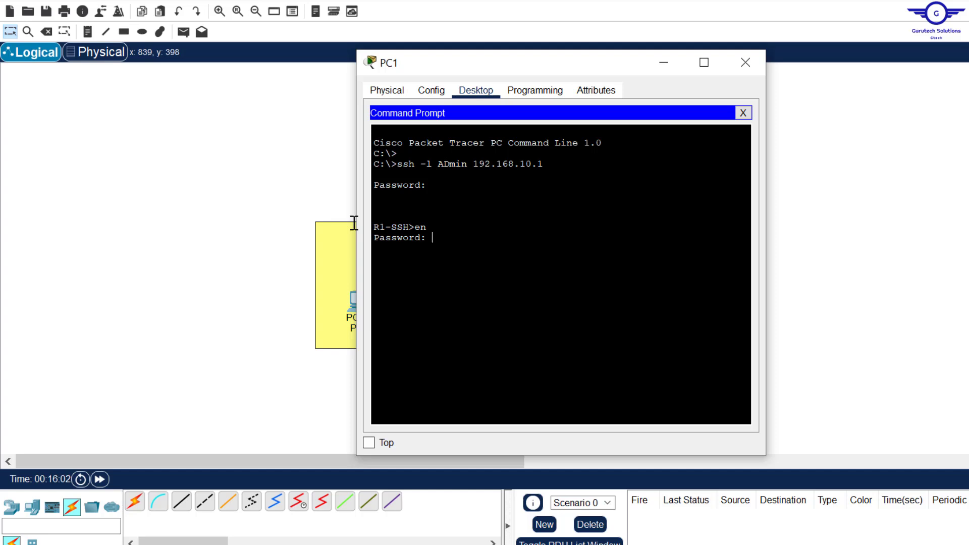
pyautogui.press('Return')
pyautogui.press('Return')
pyautogui.press('Return')
pyautogui.press('Return')
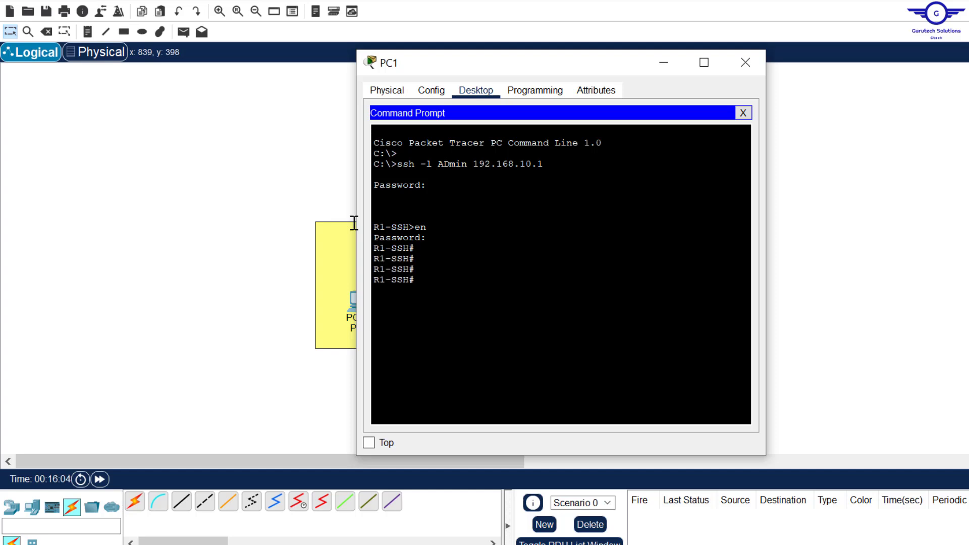
pyautogui.write('conf t')
pyautogui.press('Return')
pyautogui.press('Return')
pyautogui.write('hos t')
pyautogui.press('BackSpace')
pyautogui.press('BackSpace')
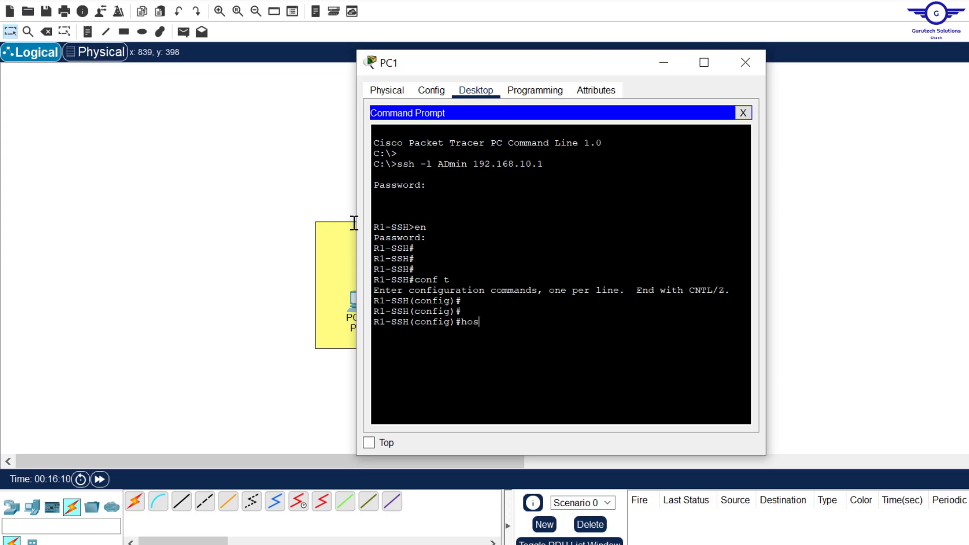
pyautogui.write('tna')
pyautogui.press('Tab')
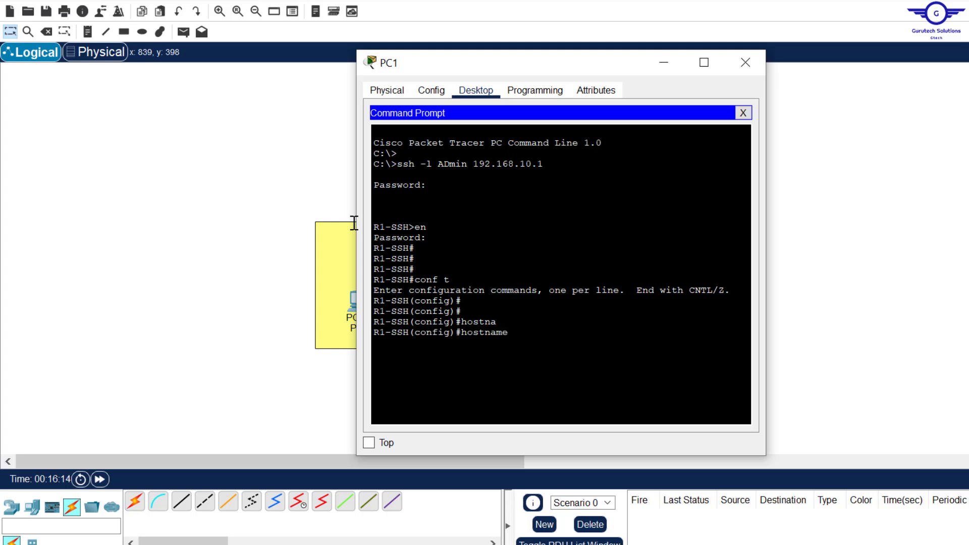
pyautogui.write('PC1-R1-SSH')
pyautogui.press('Return')
pyautogui.press('Return')
pyautogui.press('Return')
pyautogui.press('Return')
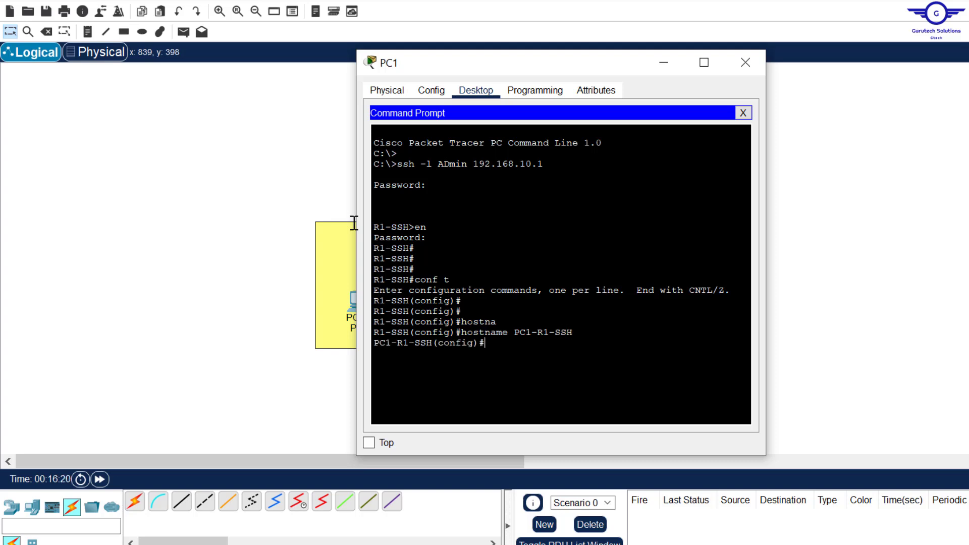
# - Close PC1 and, from PC0's command prompt, attempt 'ssh -l Admin 192.168.10.1'
pyautogui.click(745, 63)
pyautogui.click(358, 309)
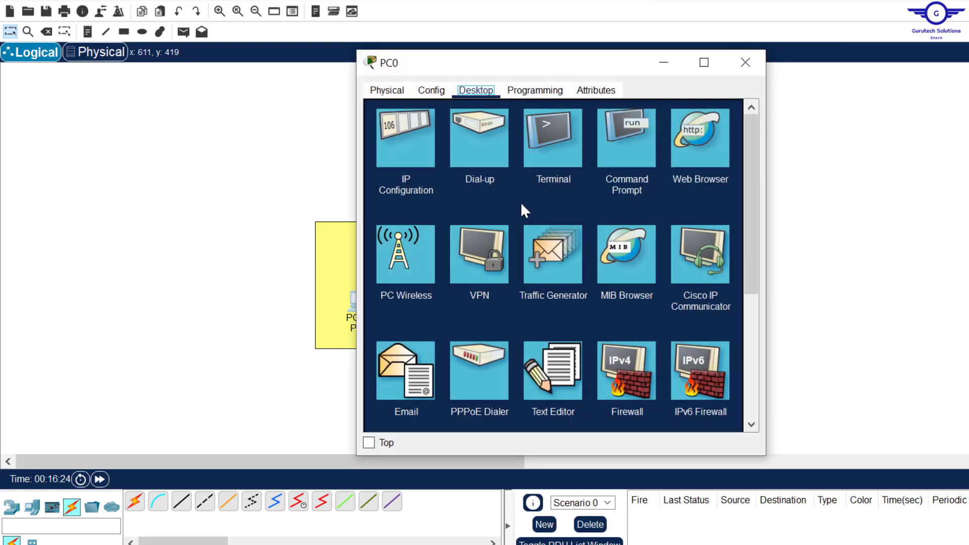
pyautogui.click(635, 146)
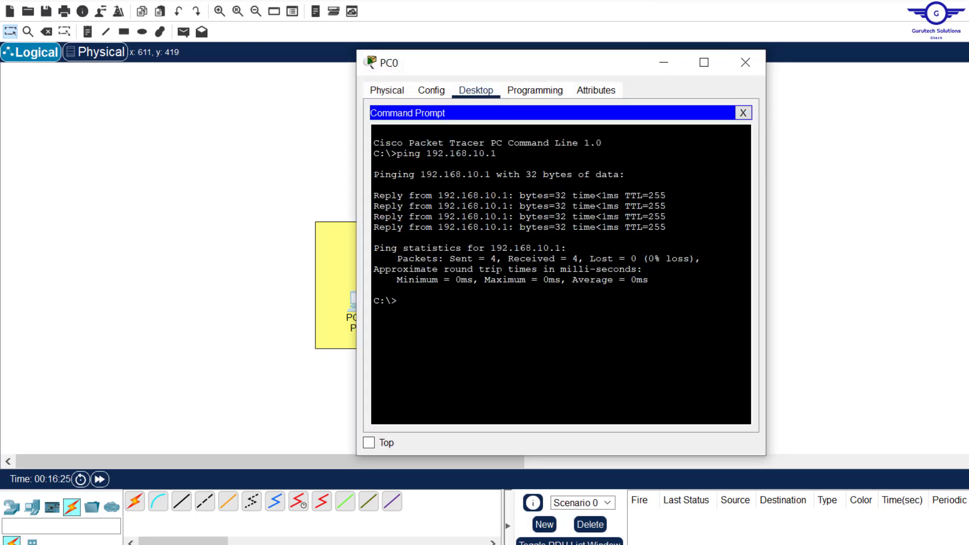
pyautogui.press('Return')
pyautogui.press('Return')
pyautogui.write('ssh -l Admin 192.168.10.1')
pyautogui.press('Return')
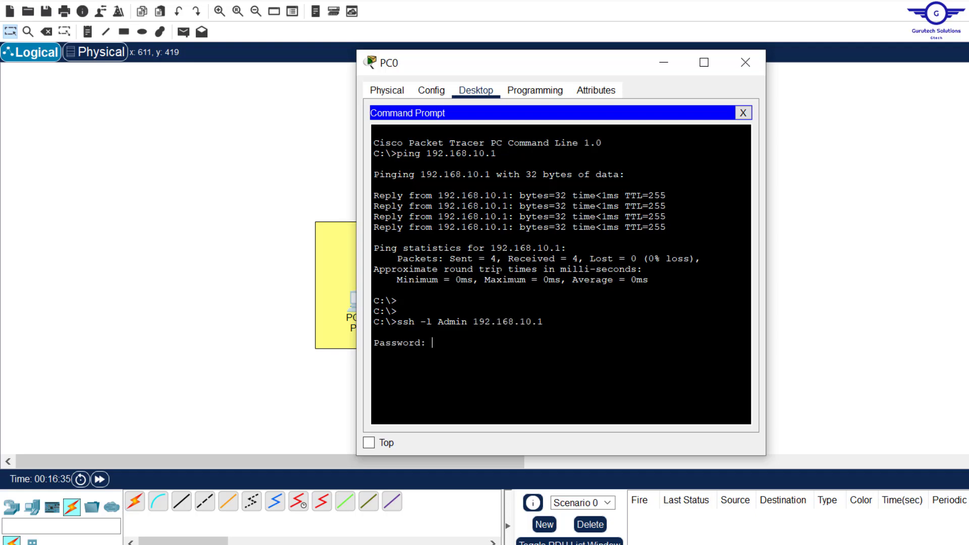
pyautogui.press('Return')
pyautogui.press('Return')
pyautogui.press('Return')
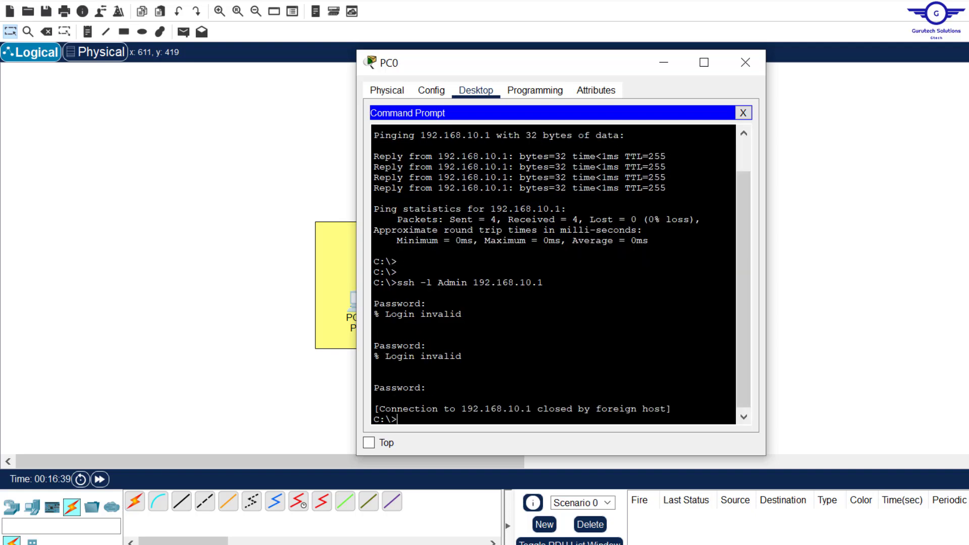
# - Rerun the SSH login with the correct password, reaching the PC1-R1-SSH prompt, then close PC0
pyautogui.press('Up')
pyautogui.press('Return')
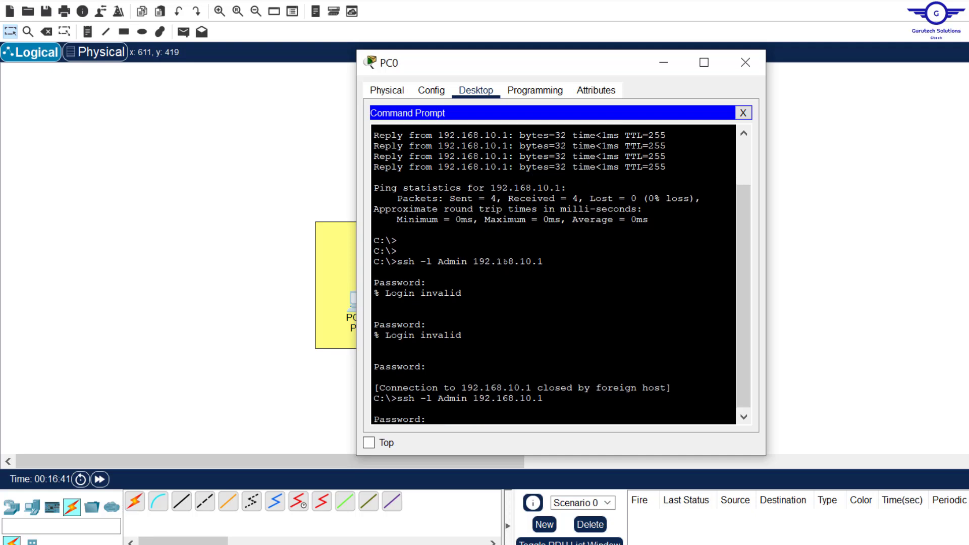
pyautogui.press('Return')
pyautogui.press('Return')
pyautogui.press('Return')
pyautogui.press('Return')
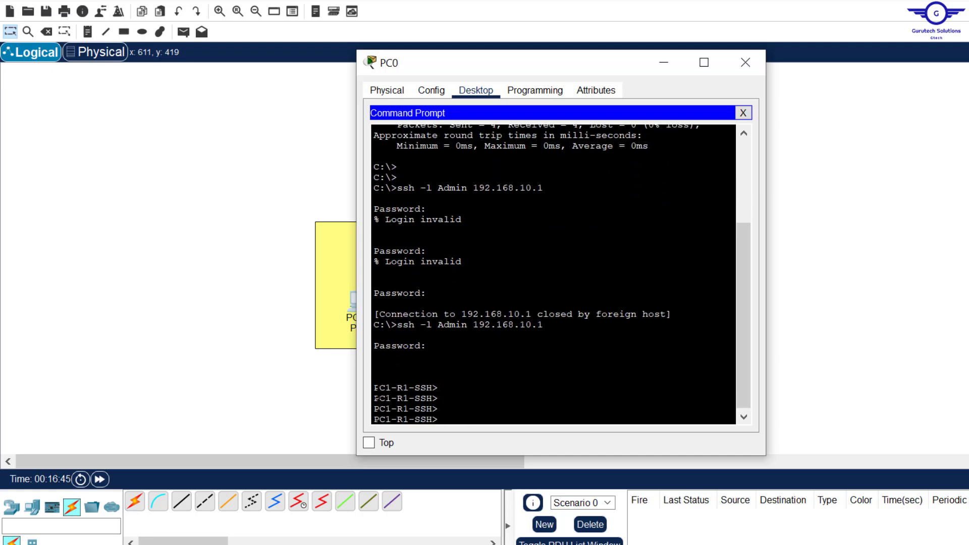
pyautogui.moveTo(374, 388); pyautogui.dragTo(433, 394)
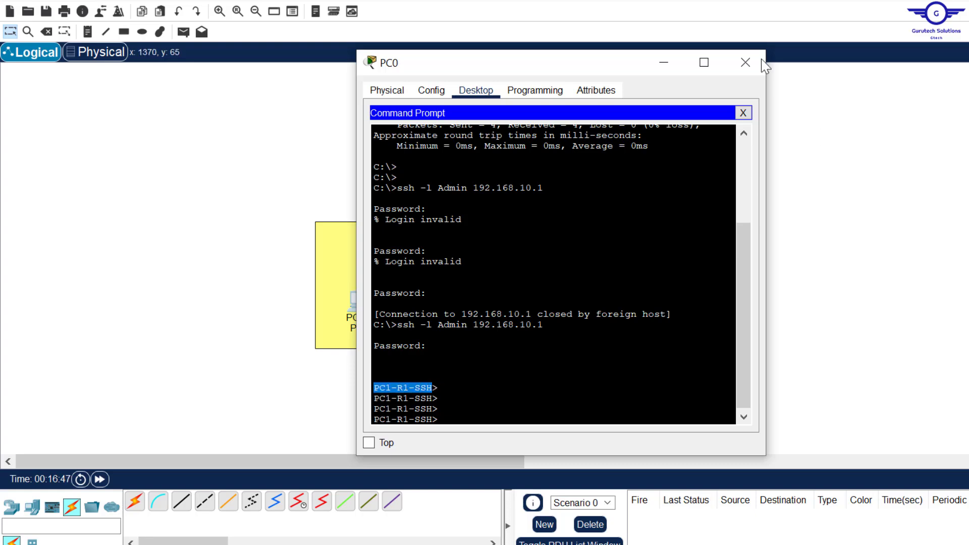
pyautogui.click(746, 62)
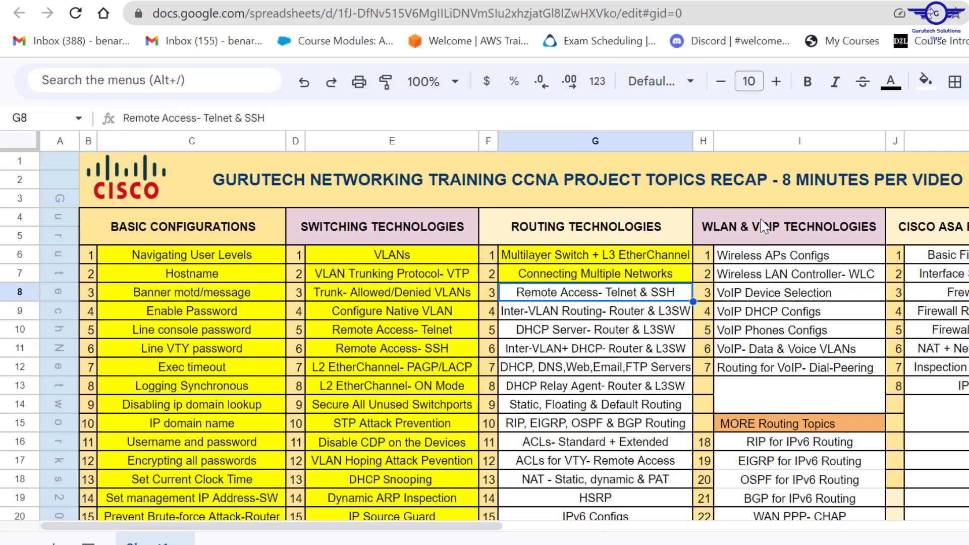
# - Give cell G8, 'Remote Access- Telnet & SSH', a yellow fill
pyautogui.click(926, 80)
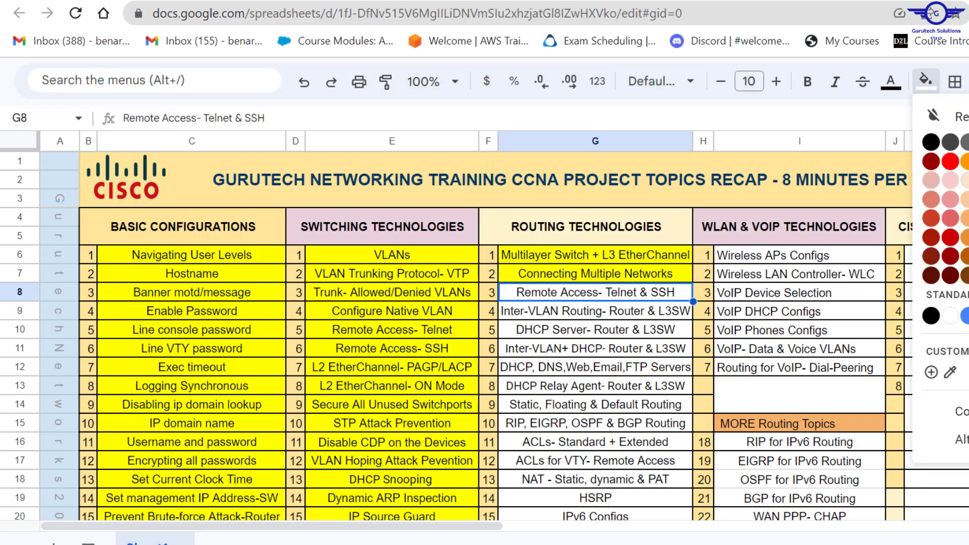
pyautogui.click(967, 161)
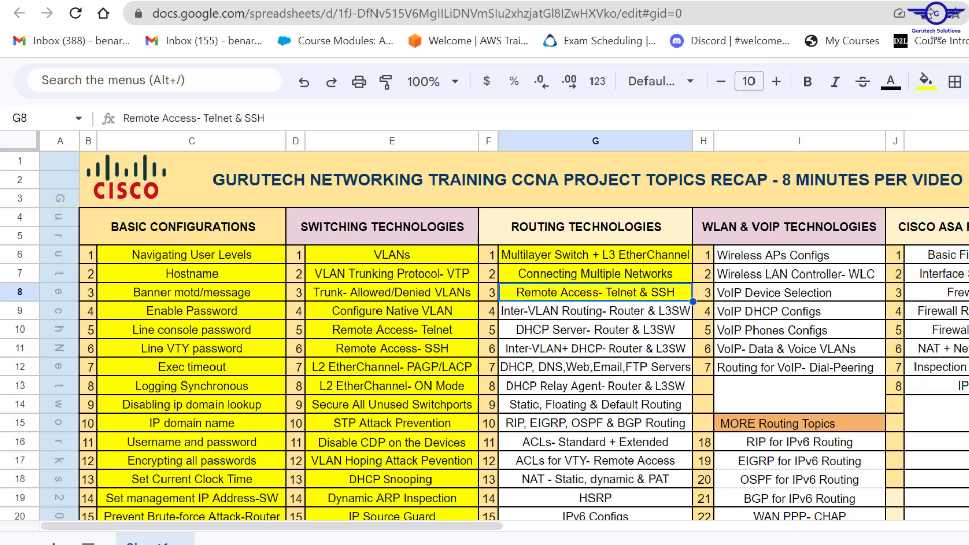